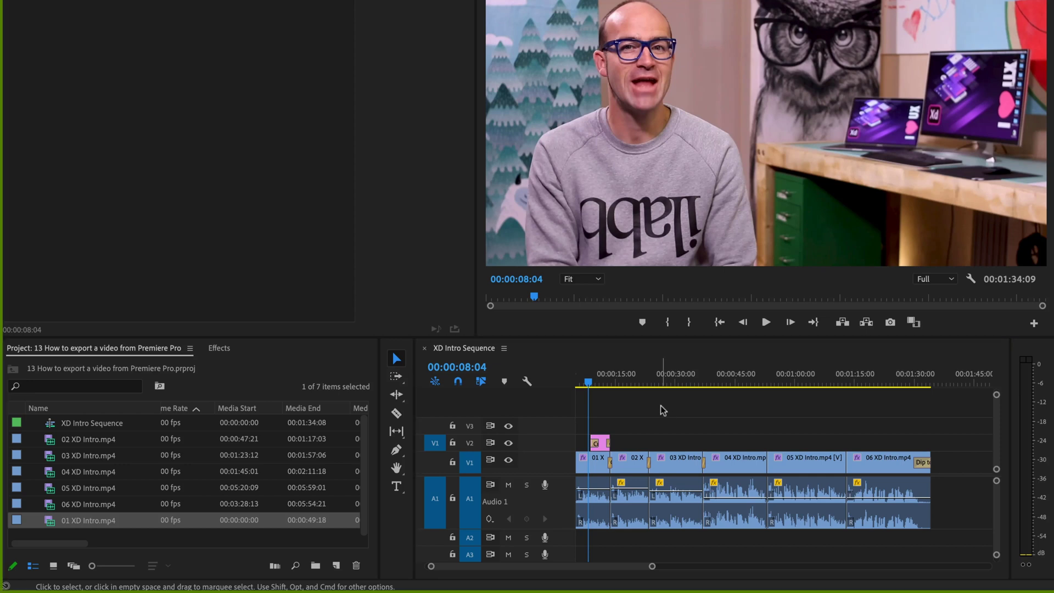
Select only 01 XD Intro.mp4 in the Talking Head folder and move it to the Trash with Cmd+Delete.
{"action": "key", "text": "super+Tab"}
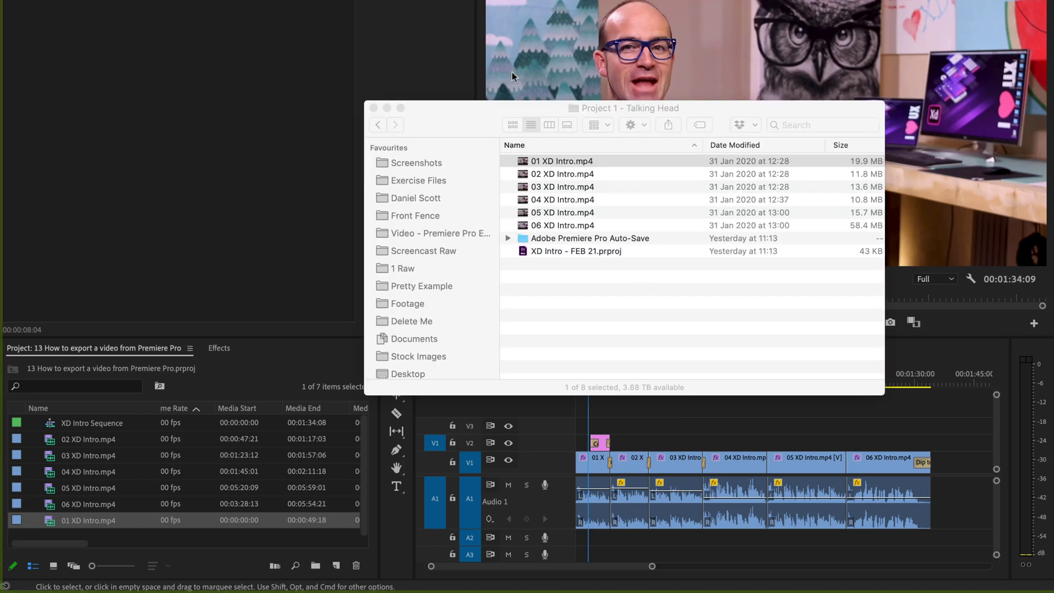
{"action": "left_click", "coordinate": [583, 251]}
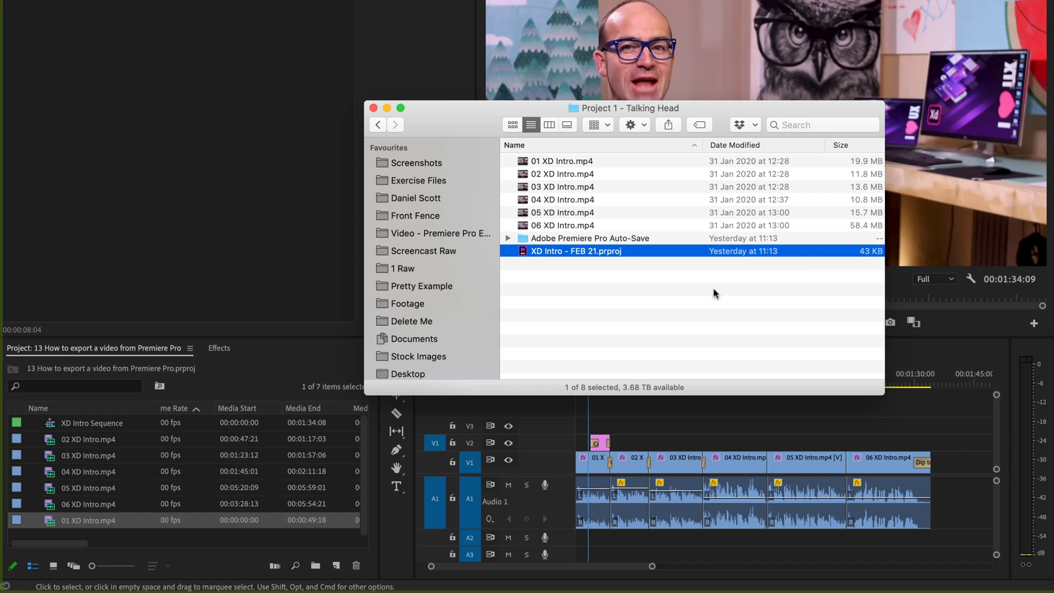
{"action": "left_click", "coordinate": [571, 162]}
{"action": "left_click", "coordinate": [573, 225], "text": "shift"}
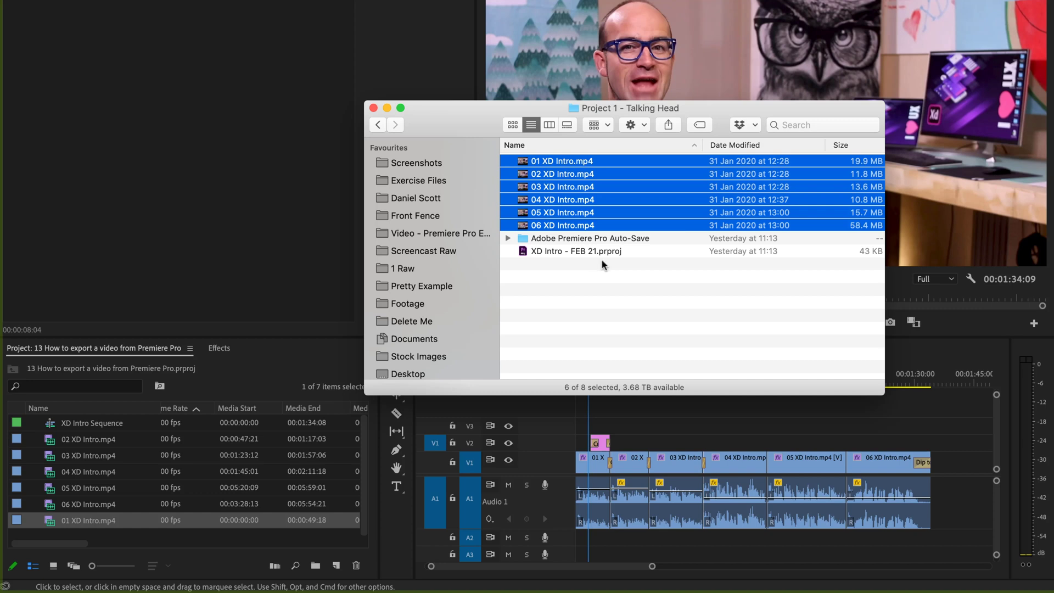
{"action": "left_click", "coordinate": [608, 312]}
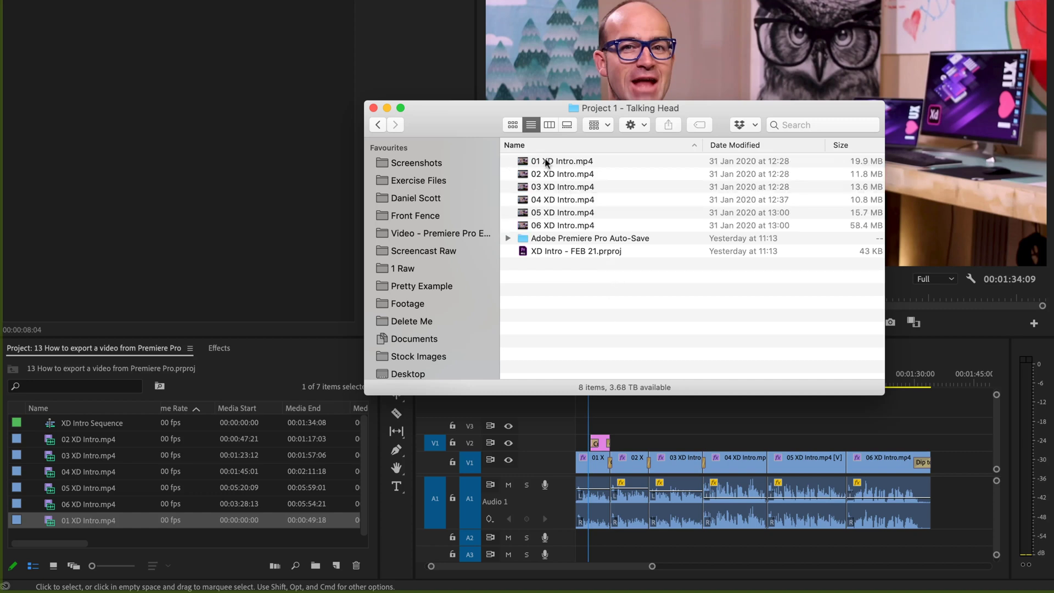
{"action": "left_click", "coordinate": [559, 164]}
{"action": "key", "text": "super+BackSpace"}
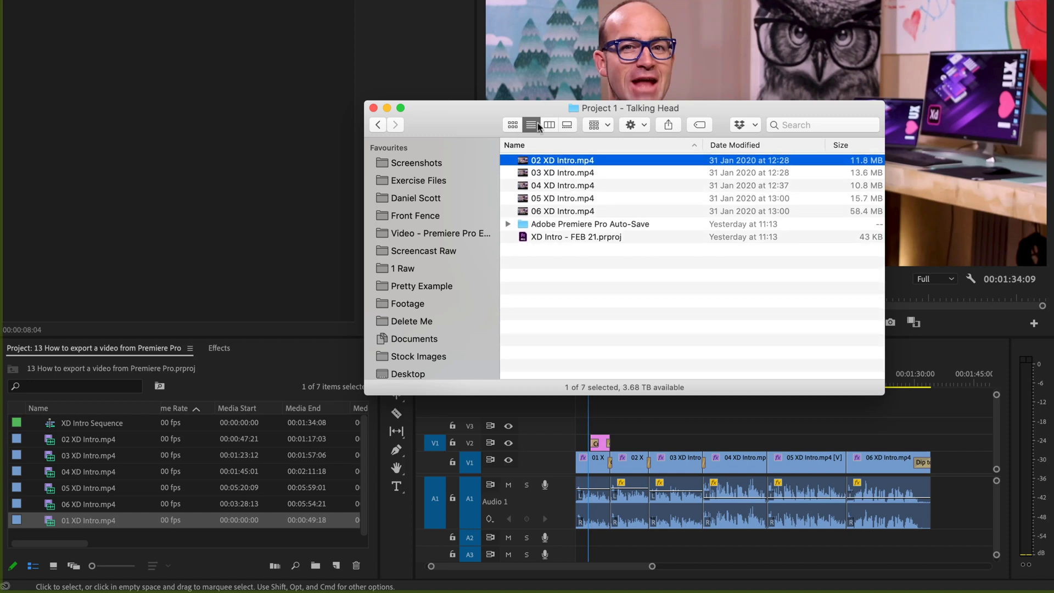
{"action": "key", "text": "super+Tab"}
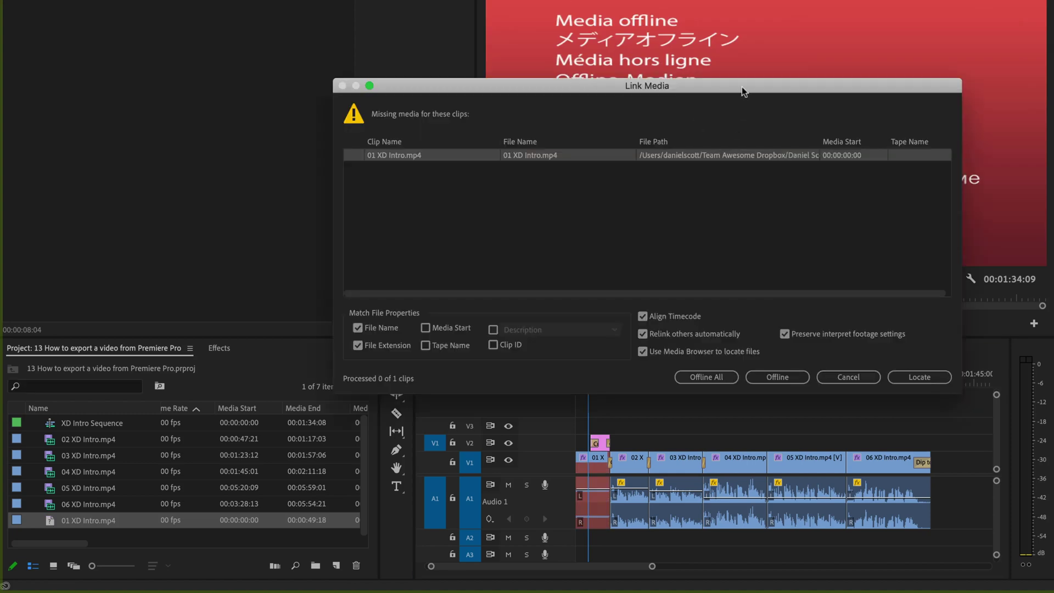
Look behind the Link Media dialog, then choose Offline All to leave 01 XD Intro.mp4 offline.
{"action": "left_click_drag", "start_coordinate": [743, 87], "coordinate": [715, 267]}
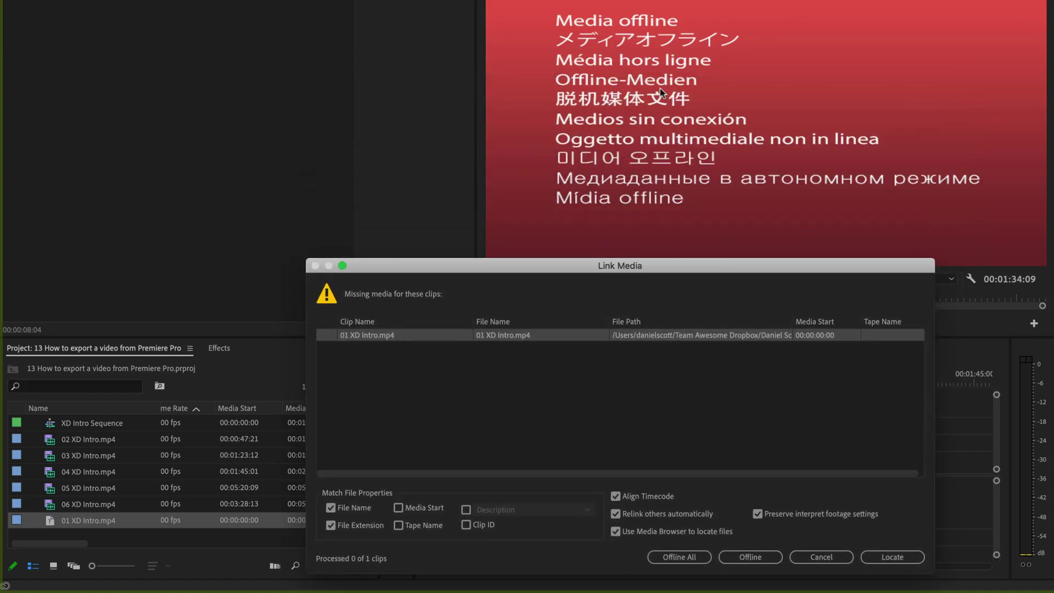
{"action": "left_click_drag", "start_coordinate": [711, 266], "coordinate": [698, 87]}
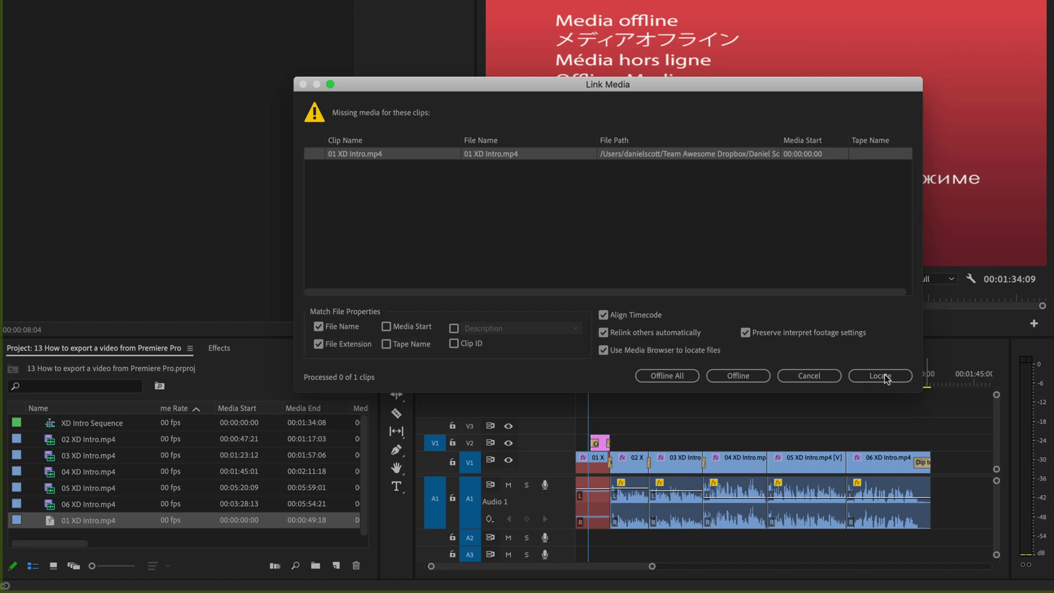
{"action": "left_click", "coordinate": [679, 379]}
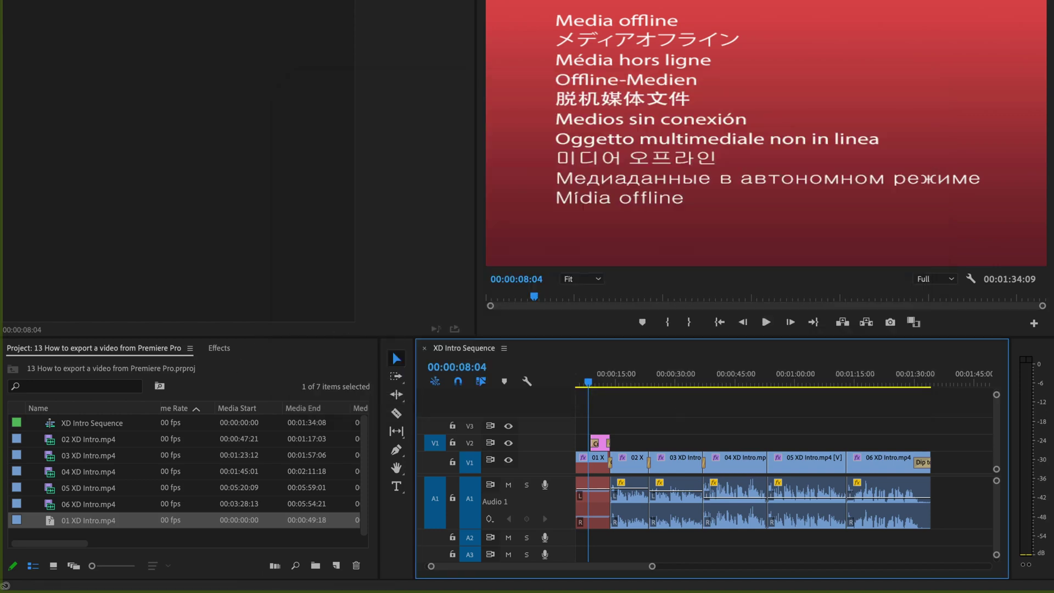
Undo the deletion in Finder to bring back 01 XD Intro.mp4, then return to Premiere Pro.
{"action": "key", "text": "super+Tab"}
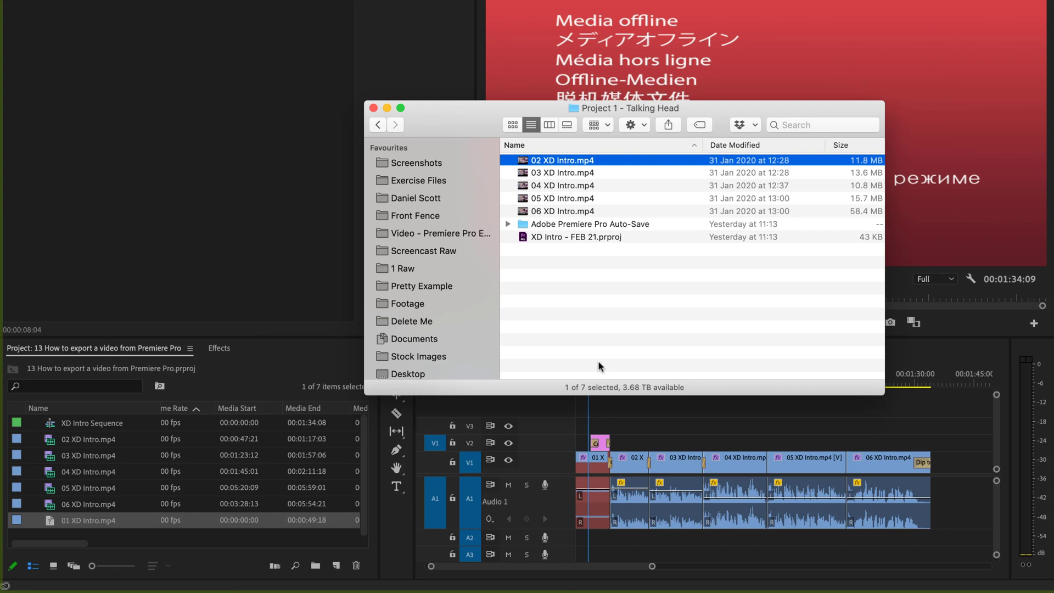
{"action": "key", "text": "super+z"}
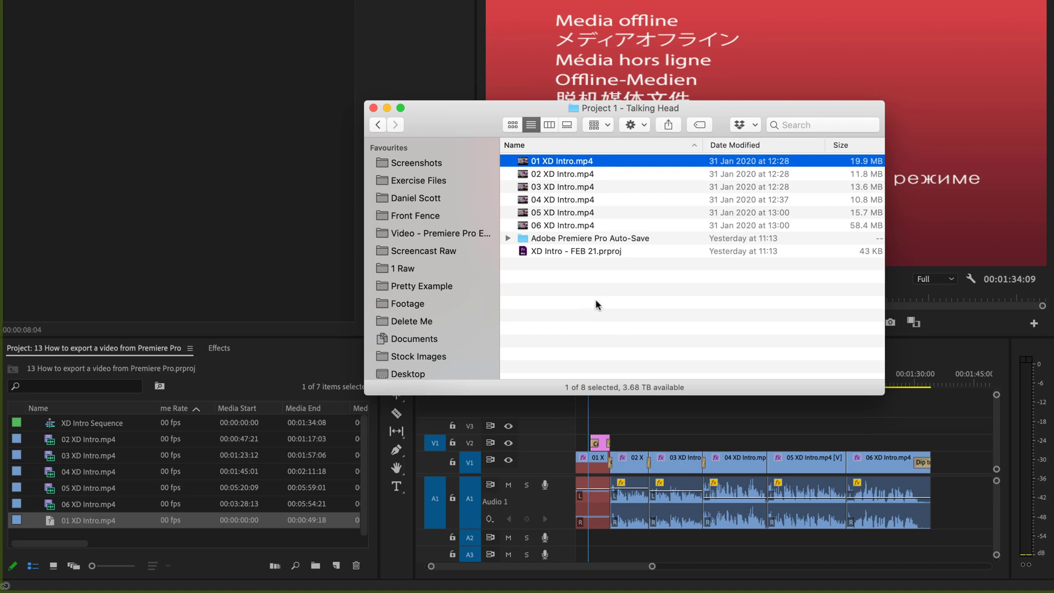
{"action": "key", "text": "super+Tab"}
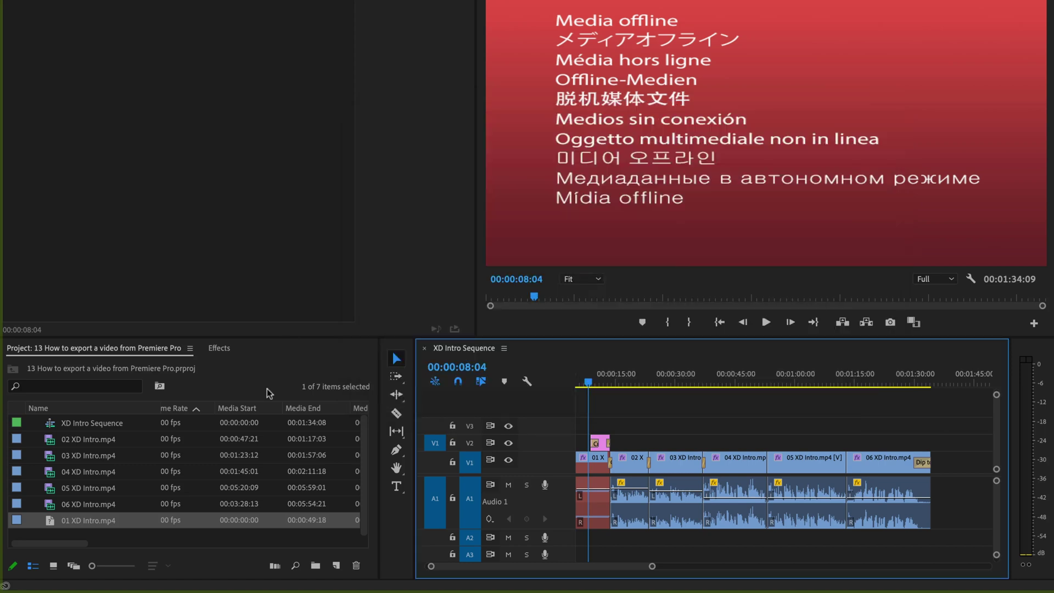
Use Link Media on the offline 01 XD Intro.mp4 to point it at the restored 01 XD Intro.mp4 file.
{"action": "right_click", "coordinate": [82, 521]}
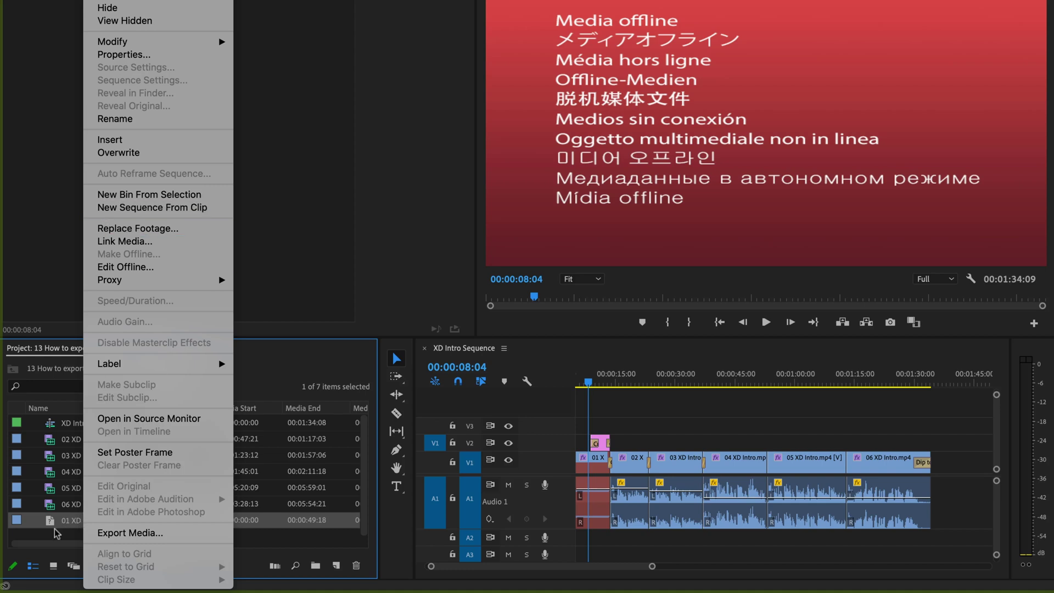
{"action": "left_click", "coordinate": [65, 534]}
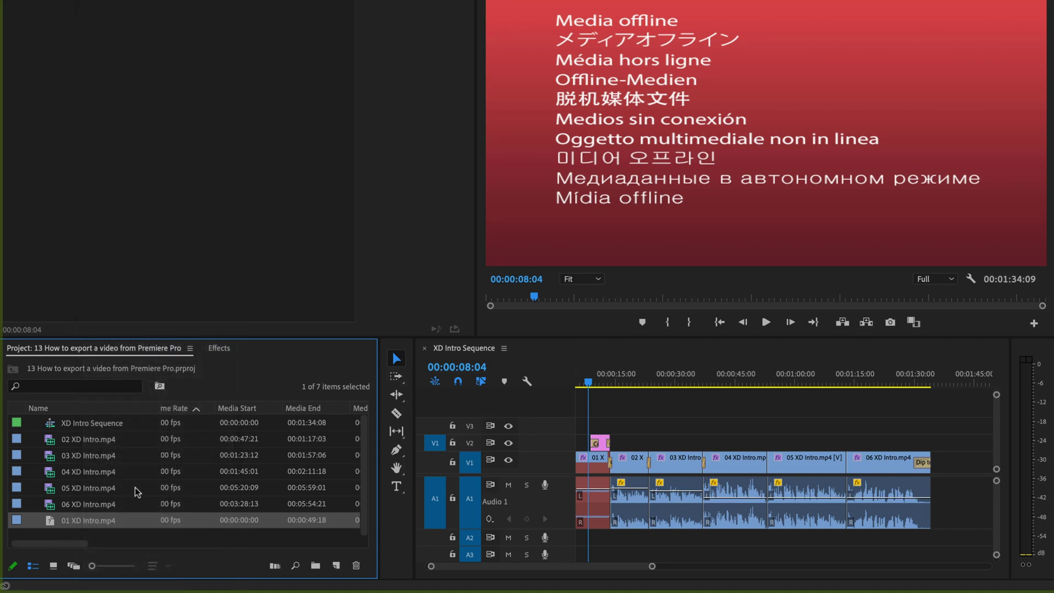
{"action": "right_click", "coordinate": [98, 522]}
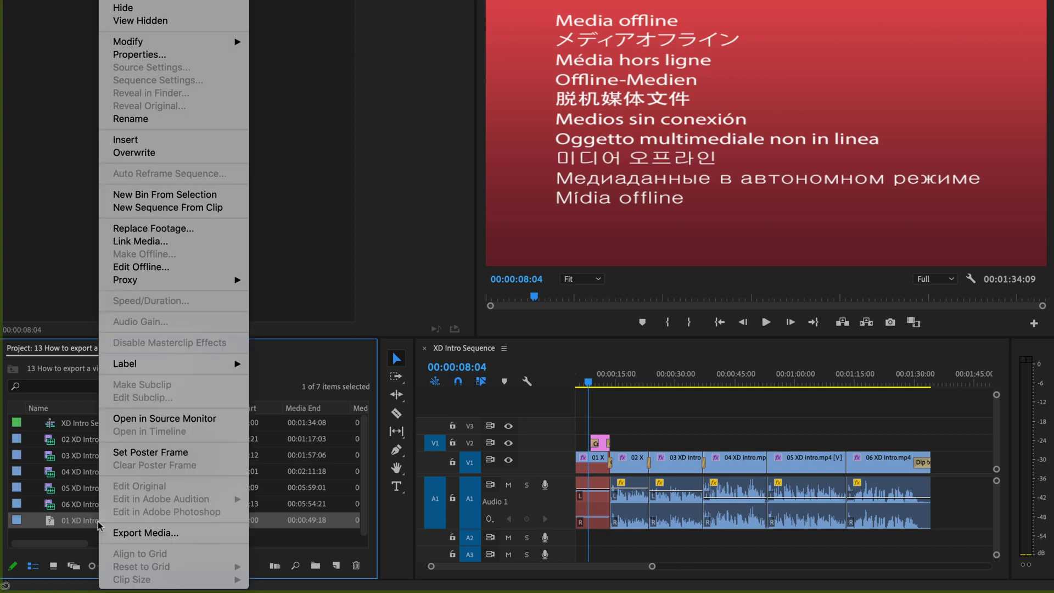
{"action": "left_click", "coordinate": [145, 229]}
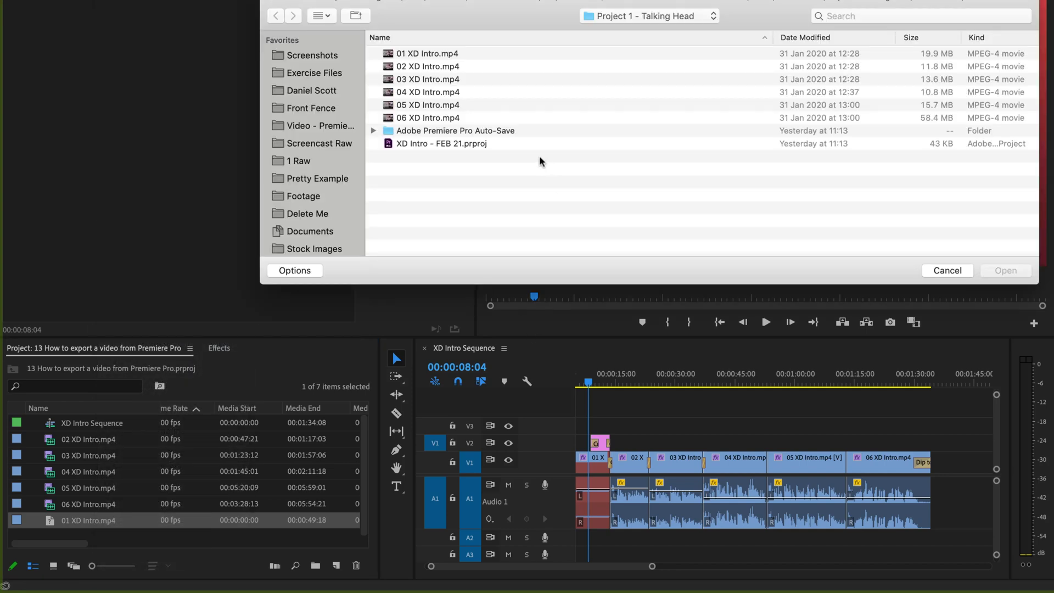
{"action": "left_click", "coordinate": [430, 54]}
{"action": "left_click", "coordinate": [1021, 273]}
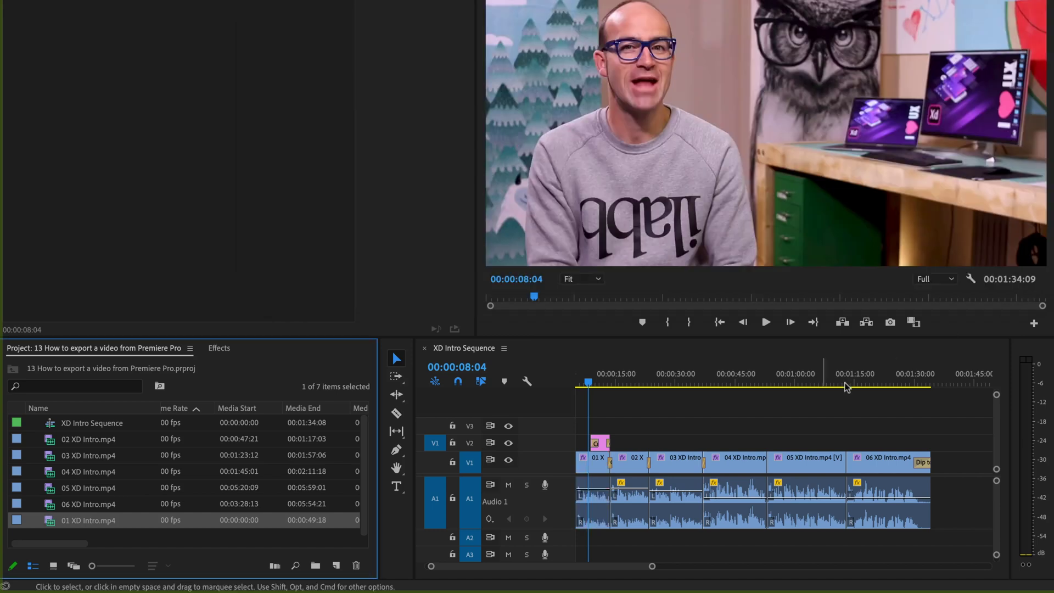
Drag the 15a Weird Stuff MP4 from Finder onto V1 after the last clip.
{"action": "left_click", "coordinate": [818, 475]}
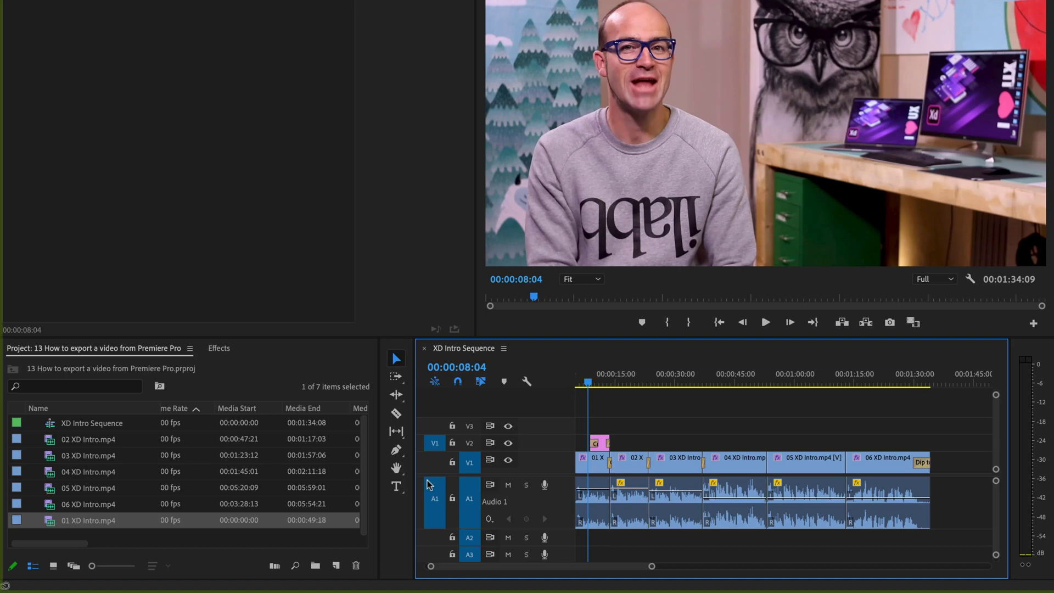
{"action": "double_click", "coordinate": [181, 539]}
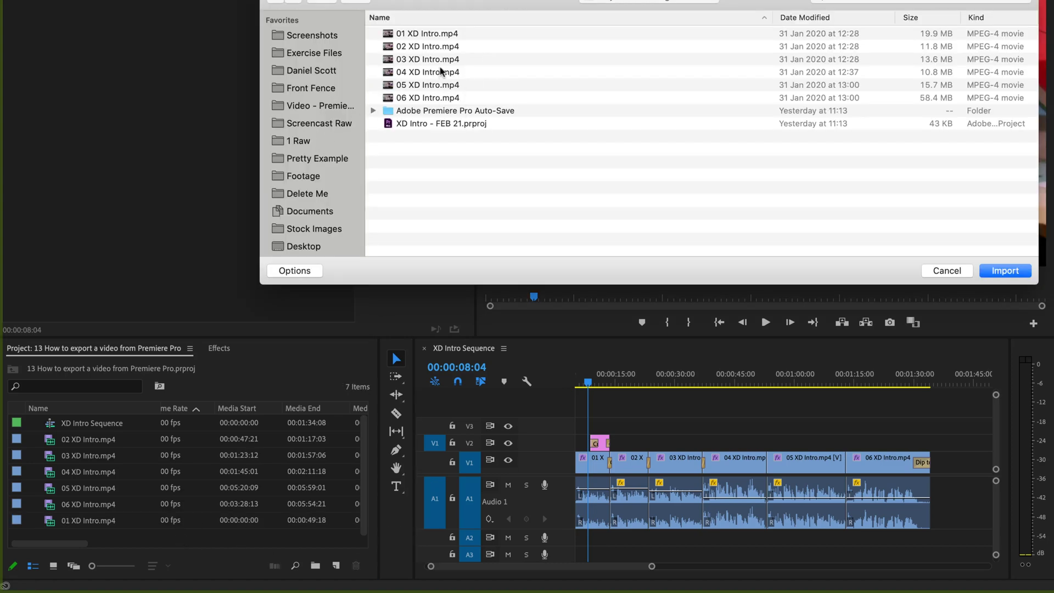
{"action": "left_click", "coordinate": [946, 271]}
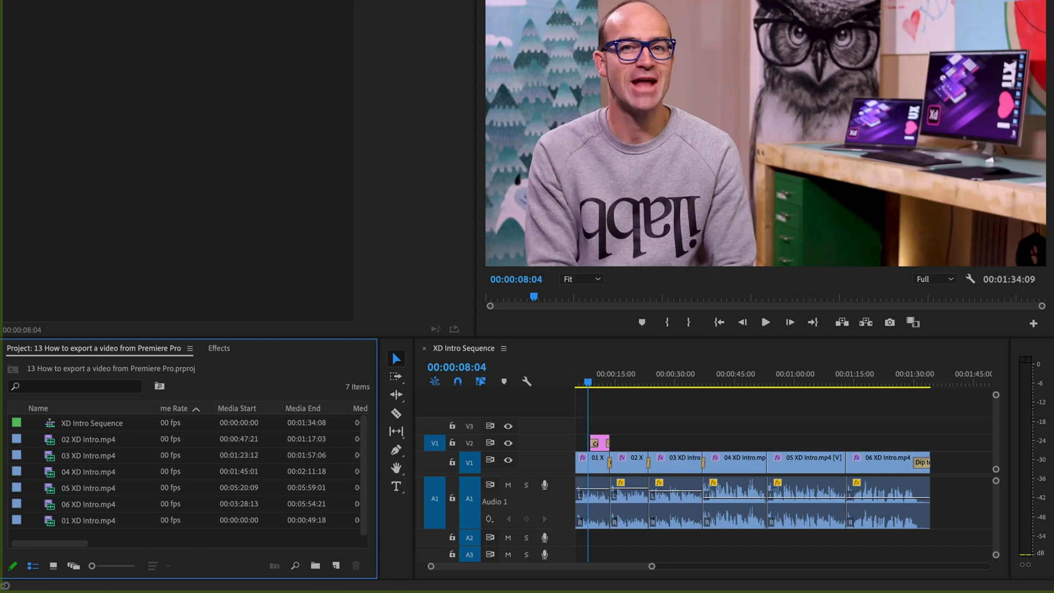
{"action": "left_click_drag", "start_coordinate": [1051, 468], "coordinate": [967, 462]}
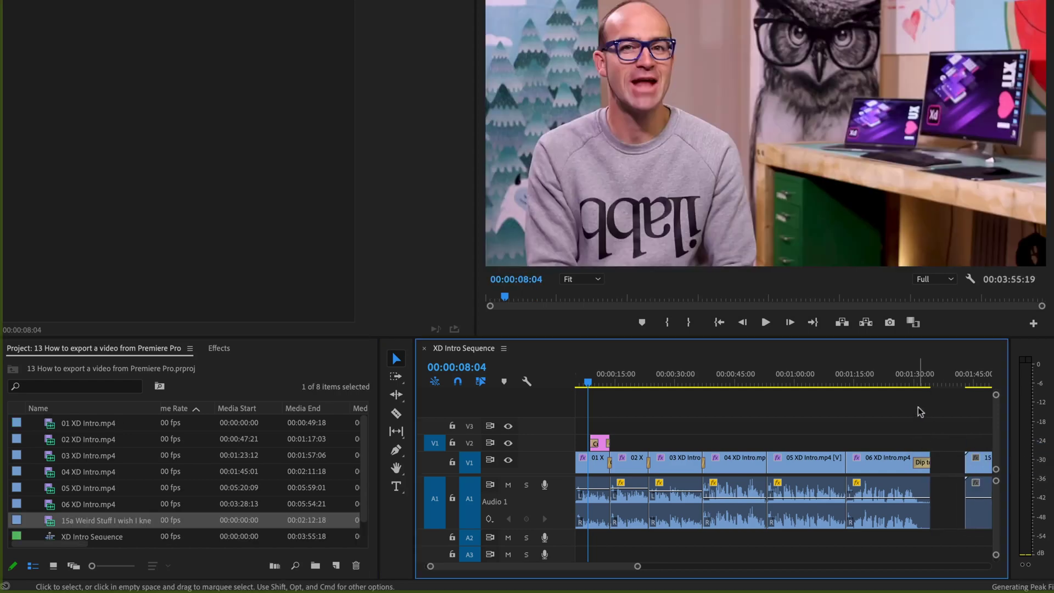
Scrub to 00:02:49:20 and briefly play the new 15a clip to check it.
{"action": "left_click_drag", "start_coordinate": [602, 566], "coordinate": [669, 566]}
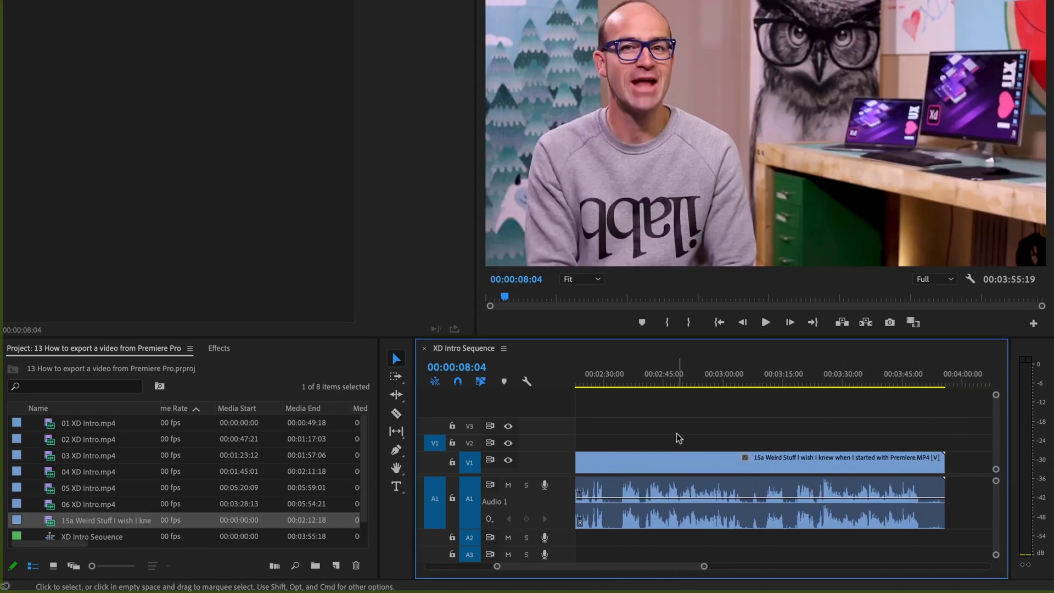
{"action": "left_click", "coordinate": [683, 378]}
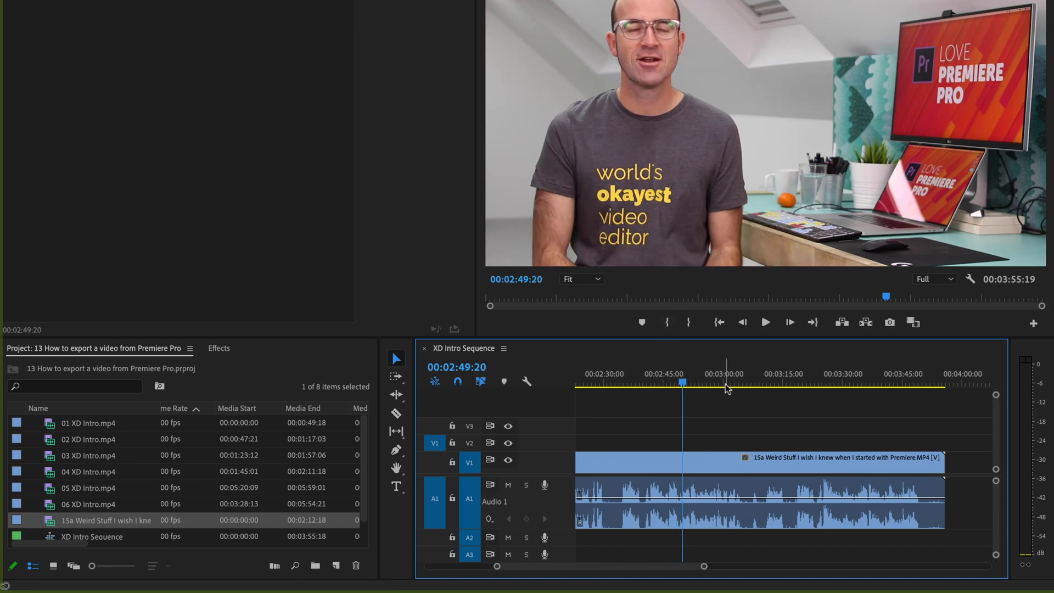
{"action": "left_click", "coordinate": [717, 467]}
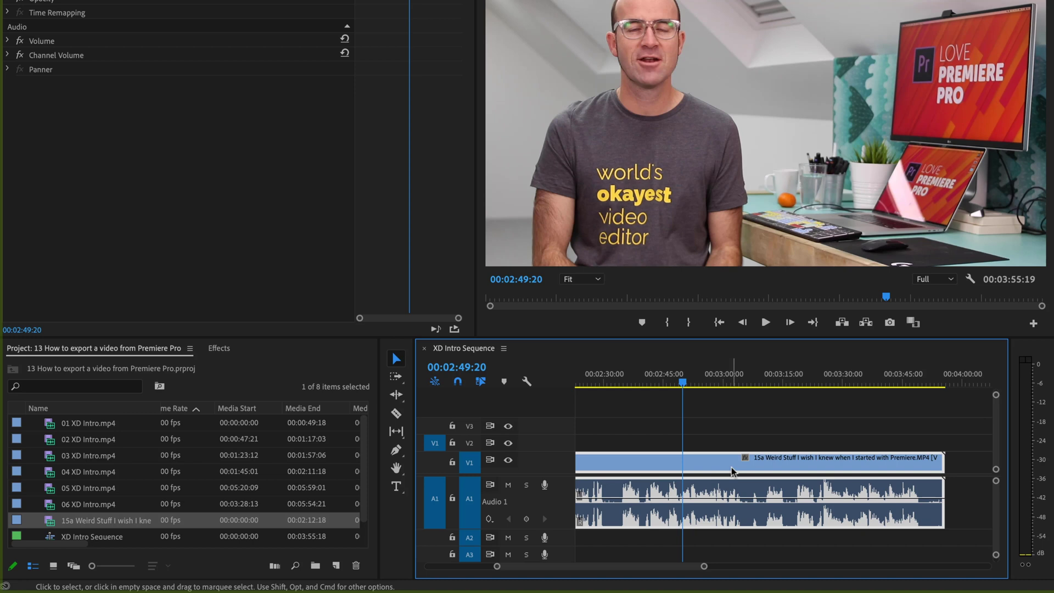
{"action": "key", "text": "space"}
{"action": "key", "text": "space"}
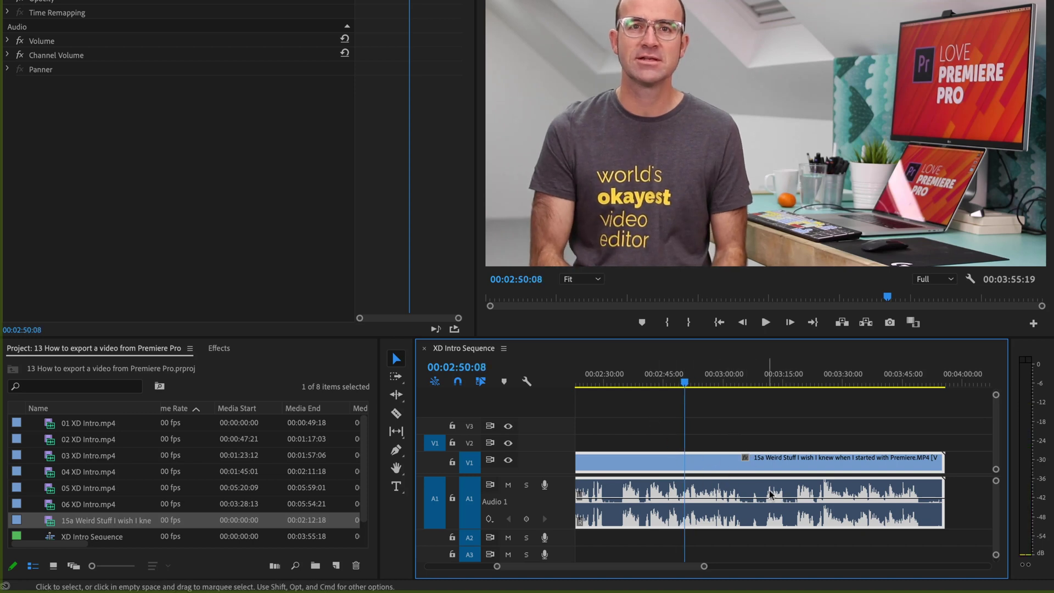
{"action": "left_click", "coordinate": [654, 441]}
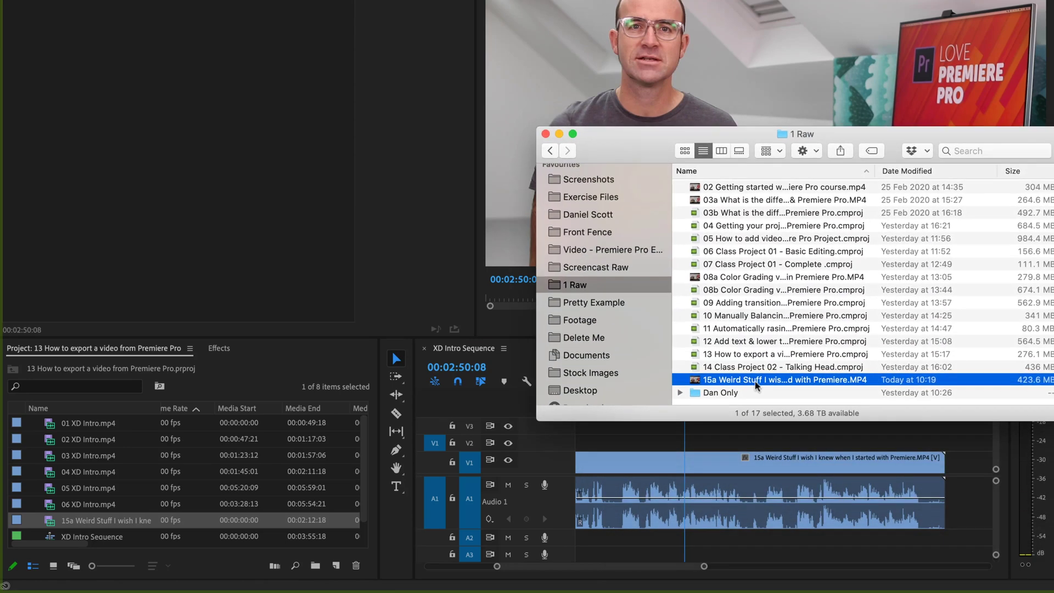
Move the 15a Weird Stuff MP4 into the Dan Only folder and return to Premiere Pro.
{"action": "left_click_drag", "start_coordinate": [750, 386], "coordinate": [721, 392]}
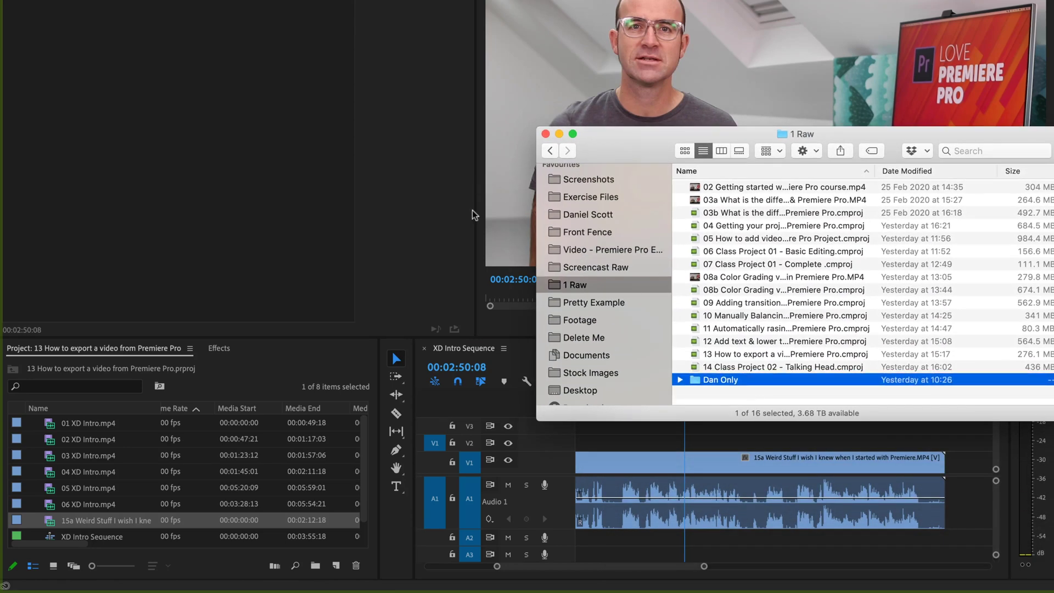
{"action": "left_click", "coordinate": [448, 237]}
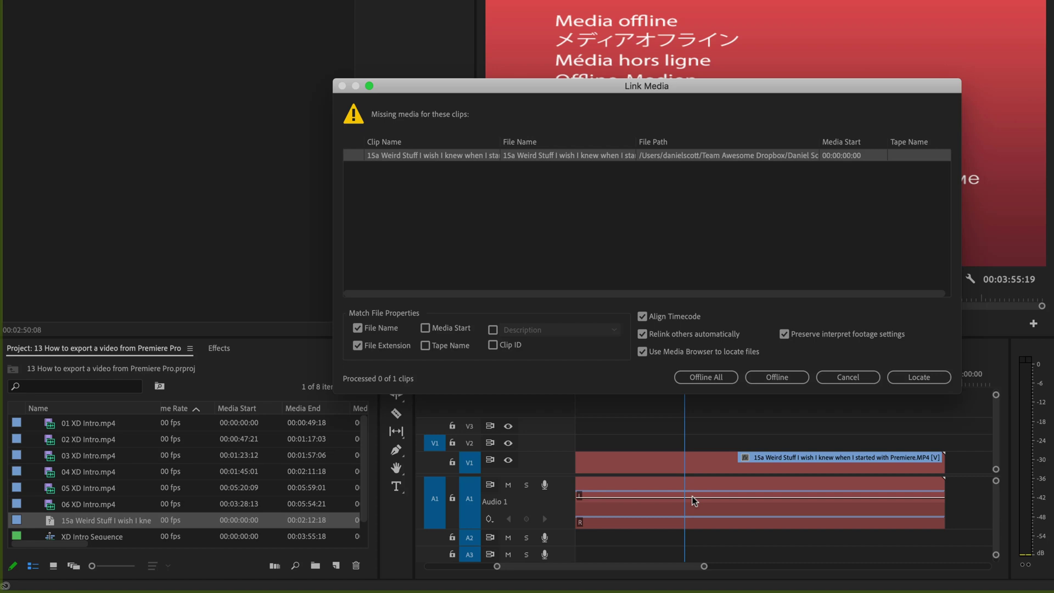
Choose Offline All, then delete the offline 15a clip from the project and confirm removing its sequence references.
{"action": "left_click", "coordinate": [713, 377]}
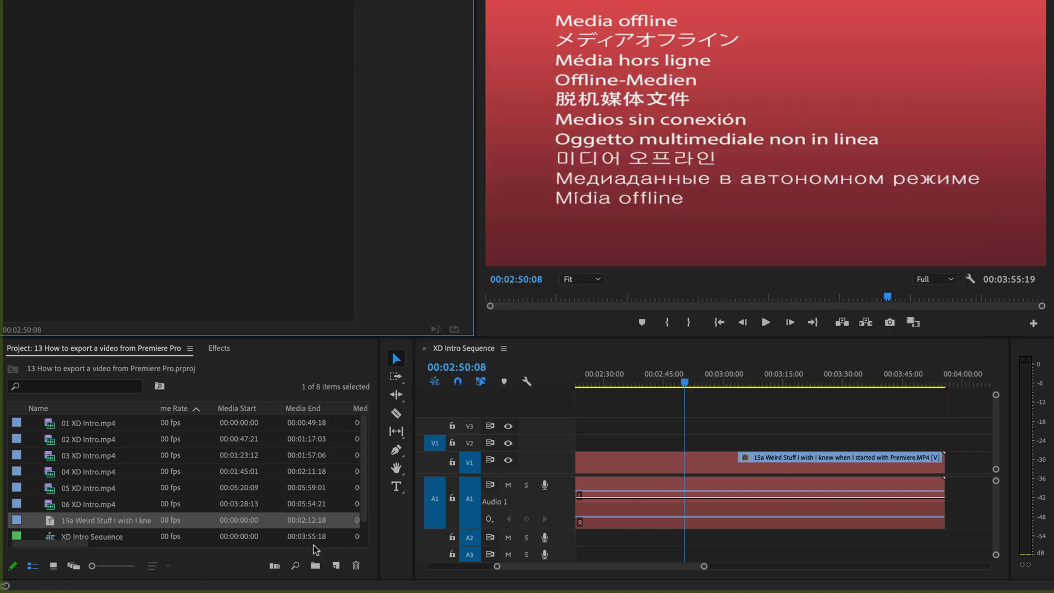
{"action": "left_click", "coordinate": [49, 525]}
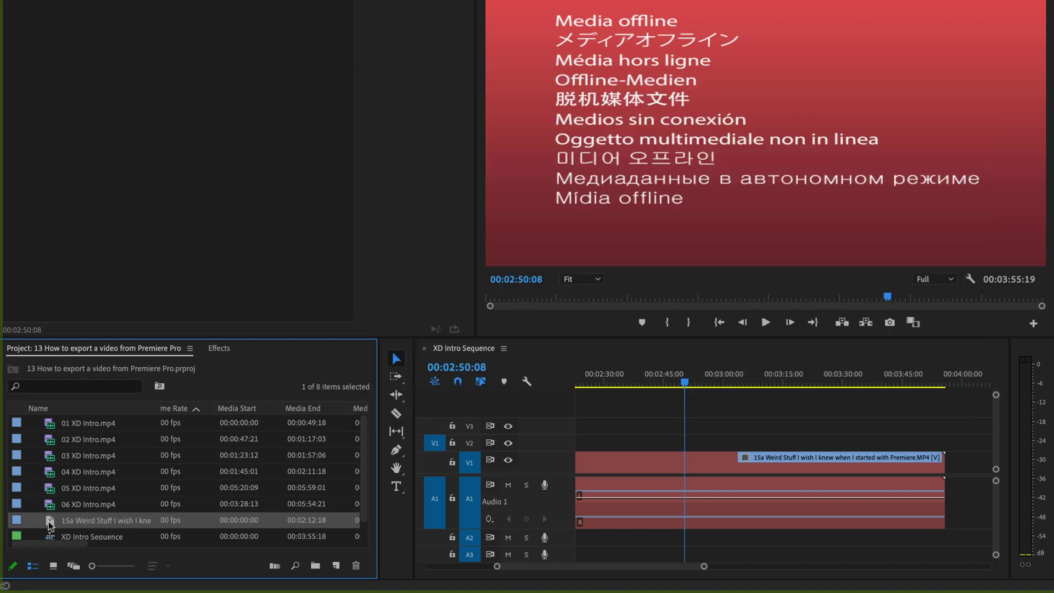
{"action": "left_click", "coordinate": [356, 568]}
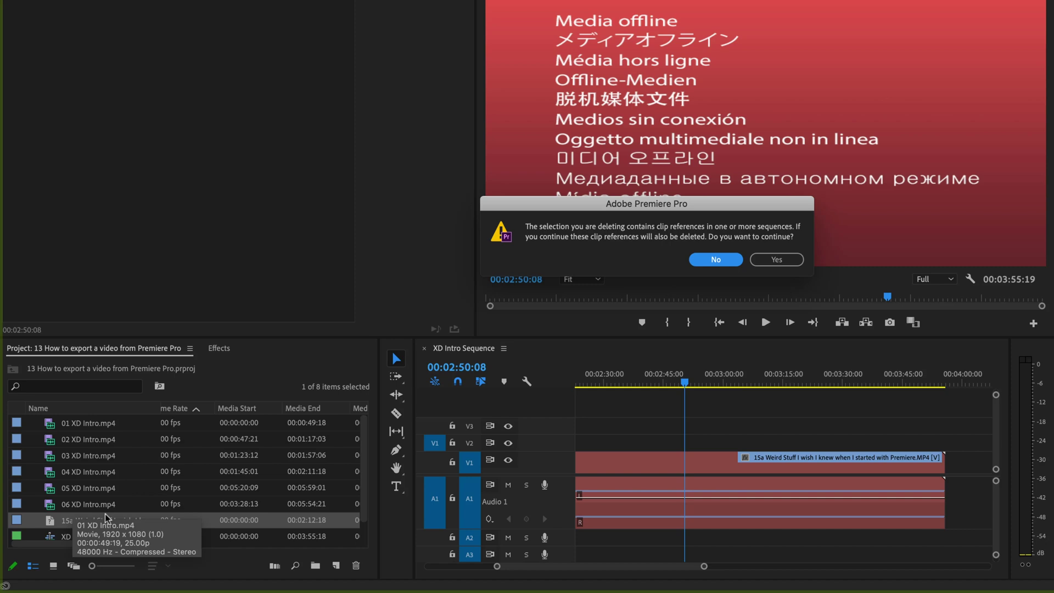
{"action": "left_click_drag", "start_coordinate": [636, 207], "coordinate": [633, 210]}
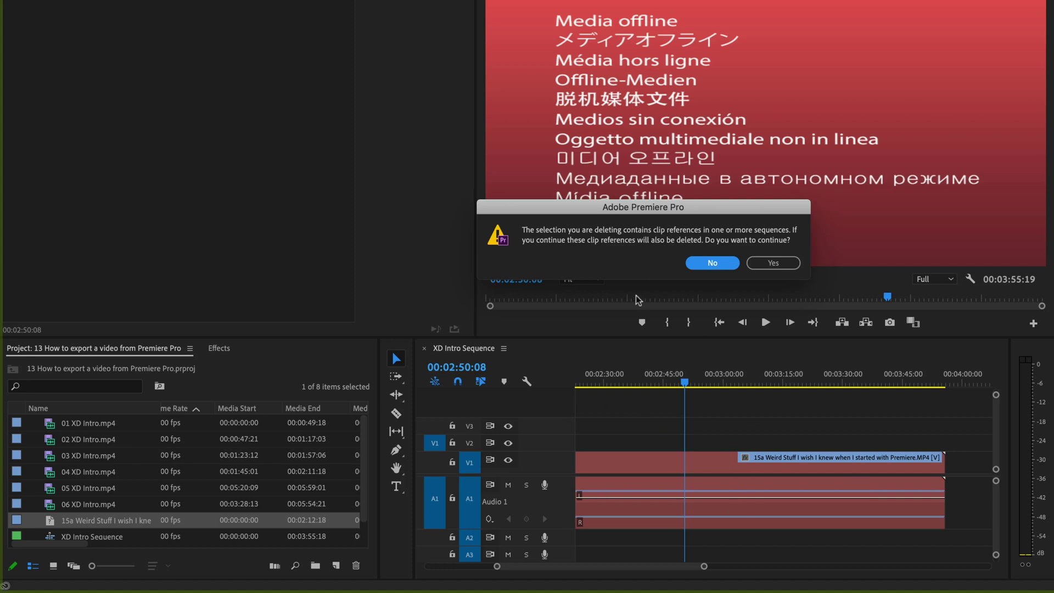
{"action": "left_click", "coordinate": [769, 264]}
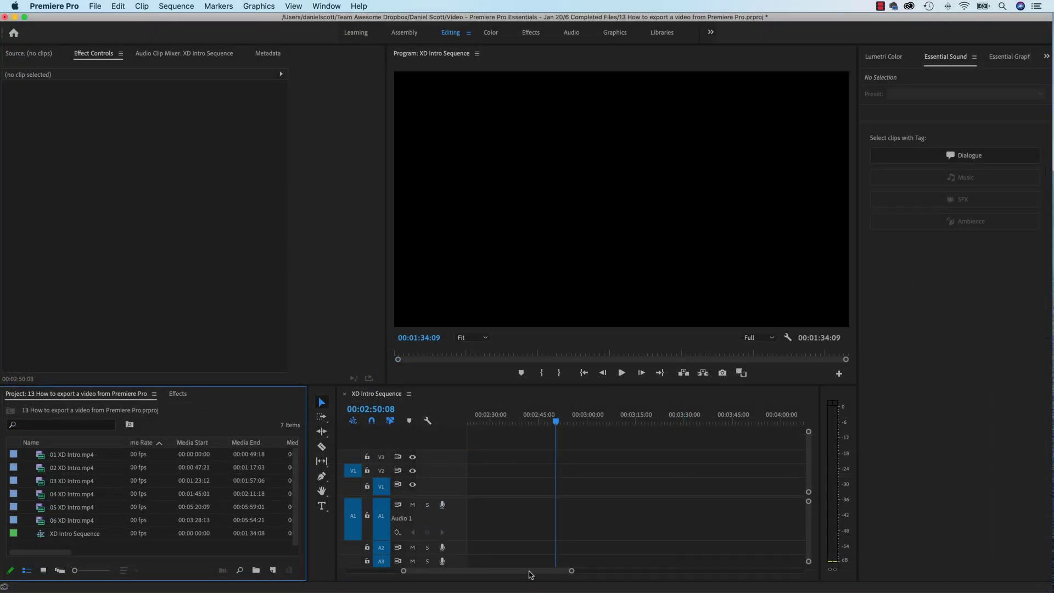
Scroll the timeline left to show the remaining clips, then switch to the Talking Head folder in Finder.
{"action": "left_click_drag", "start_coordinate": [652, 567], "coordinate": [615, 567]}
{"action": "left_click_drag", "start_coordinate": [499, 571], "coordinate": [482, 571]}
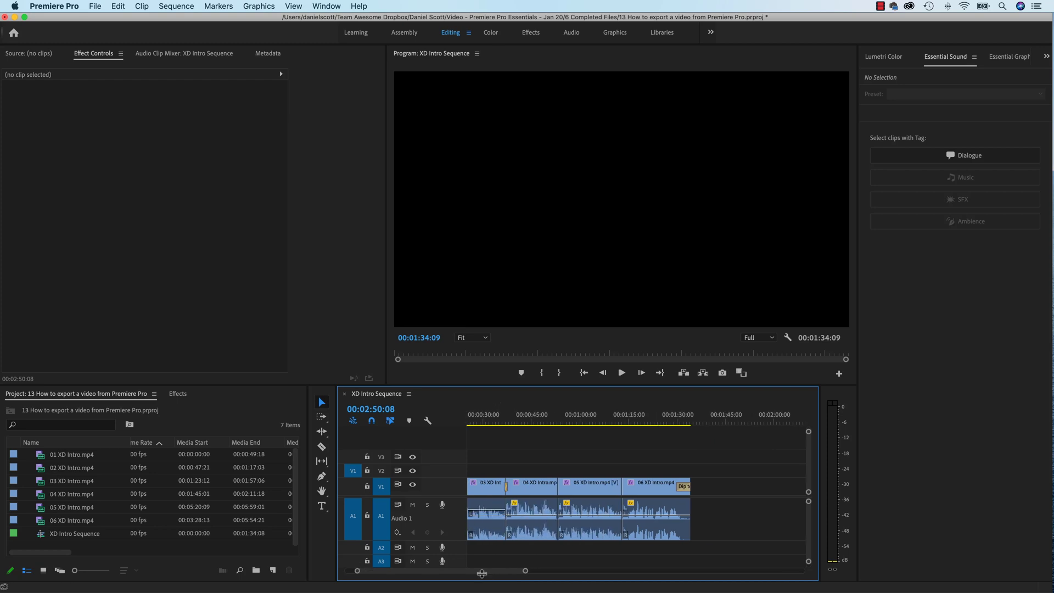
{"action": "key", "text": "super+Tab"}
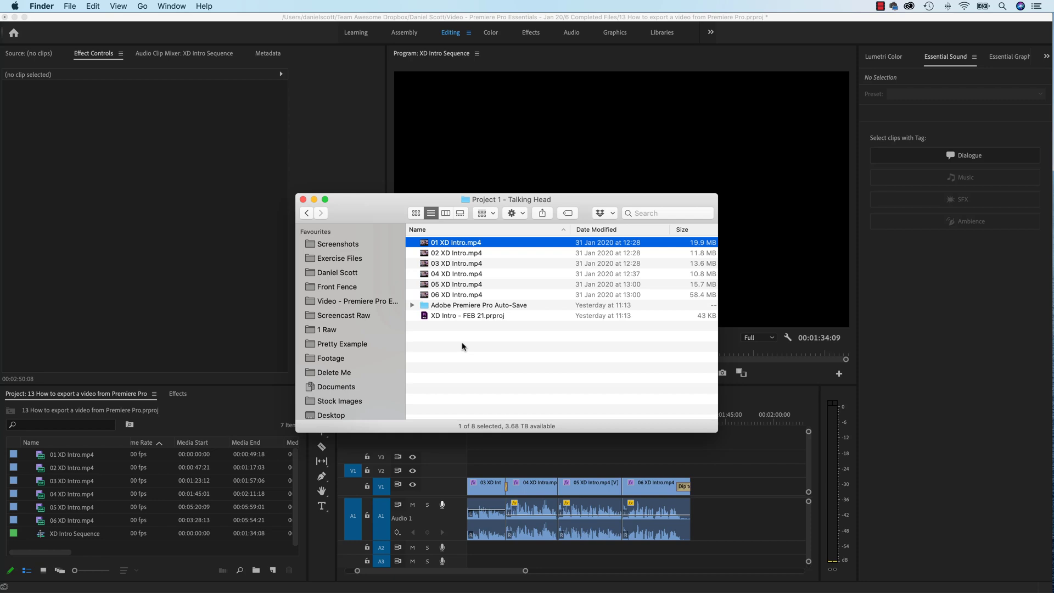
Rename 01 XD Intro.mp4 to 01 XD Intro V1.mp4 in Finder, then switch back to Premiere Pro.
{"action": "left_click", "coordinate": [465, 244]}
{"action": "left_click", "coordinate": [465, 244]}
{"action": "type", "text": "V1"}
{"action": "key", "text": "Return"}
{"action": "left_click", "coordinate": [482, 22]}
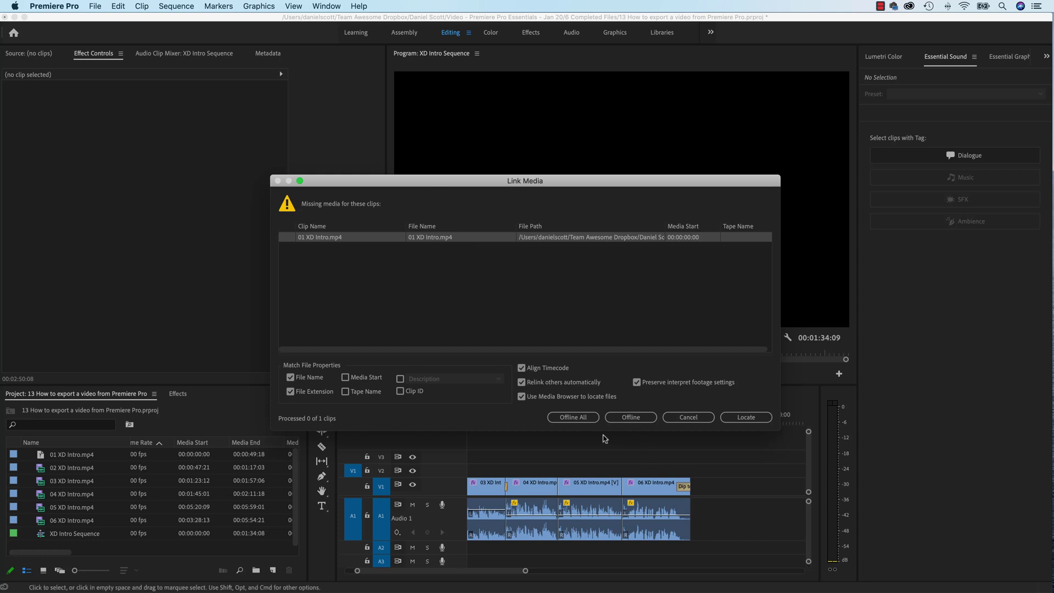
Choose Offline All and move the playhead onto the first clip in the timeline.
{"action": "left_click", "coordinate": [572, 417]}
{"action": "left_click_drag", "start_coordinate": [508, 571], "coordinate": [498, 571]}
{"action": "left_click", "coordinate": [483, 422]}
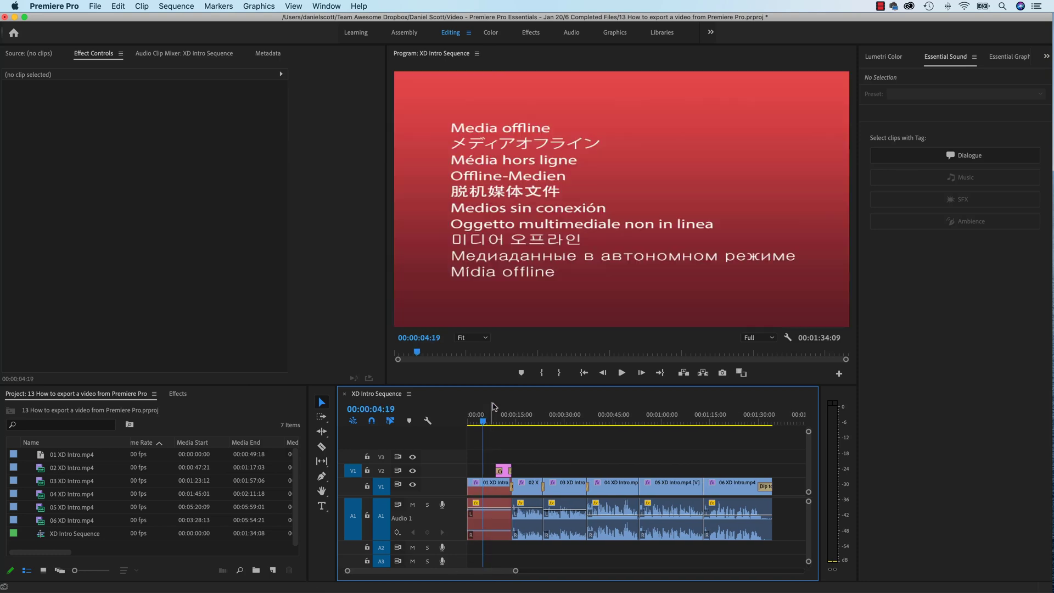
Replace 01 XD Intro.mp4's footage with 01 XD Intro V1.mp4 and play the sequence to verify.
{"action": "left_click", "coordinate": [55, 459]}
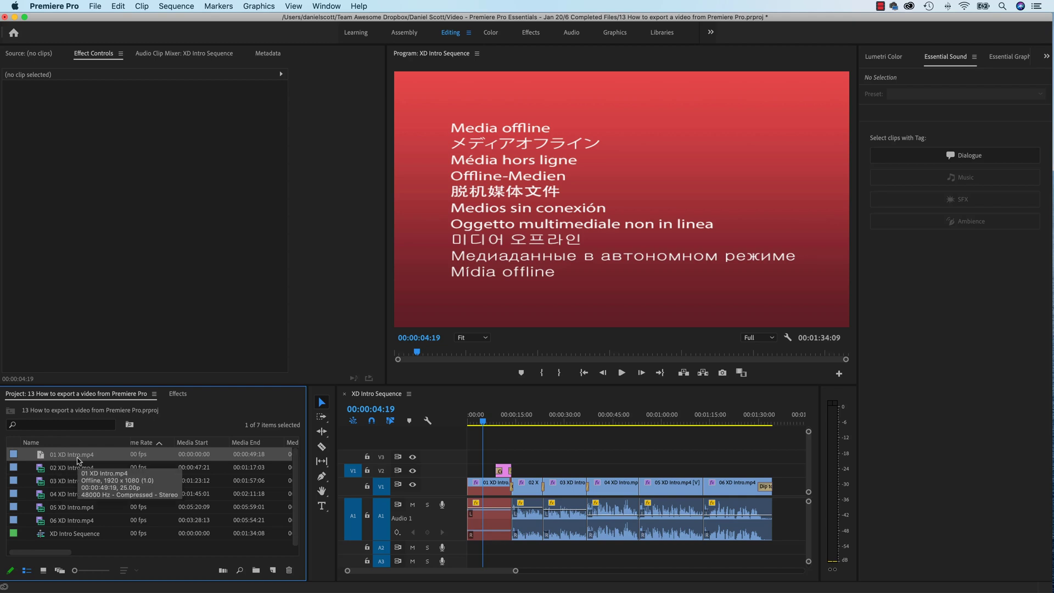
{"action": "right_click", "coordinate": [77, 460]}
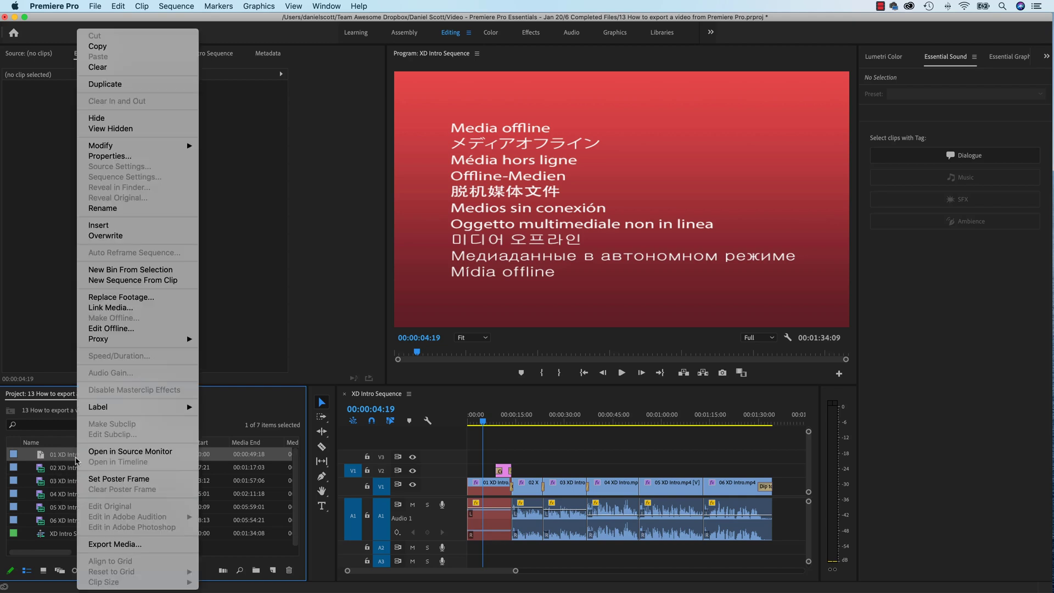
{"action": "left_click", "coordinate": [130, 301]}
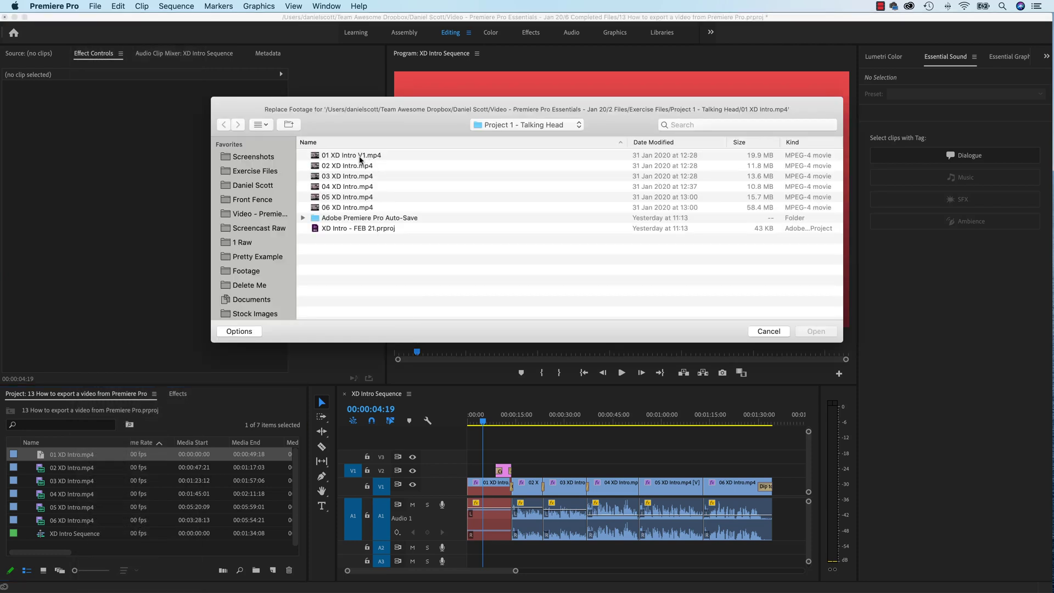
{"action": "left_click", "coordinate": [361, 159]}
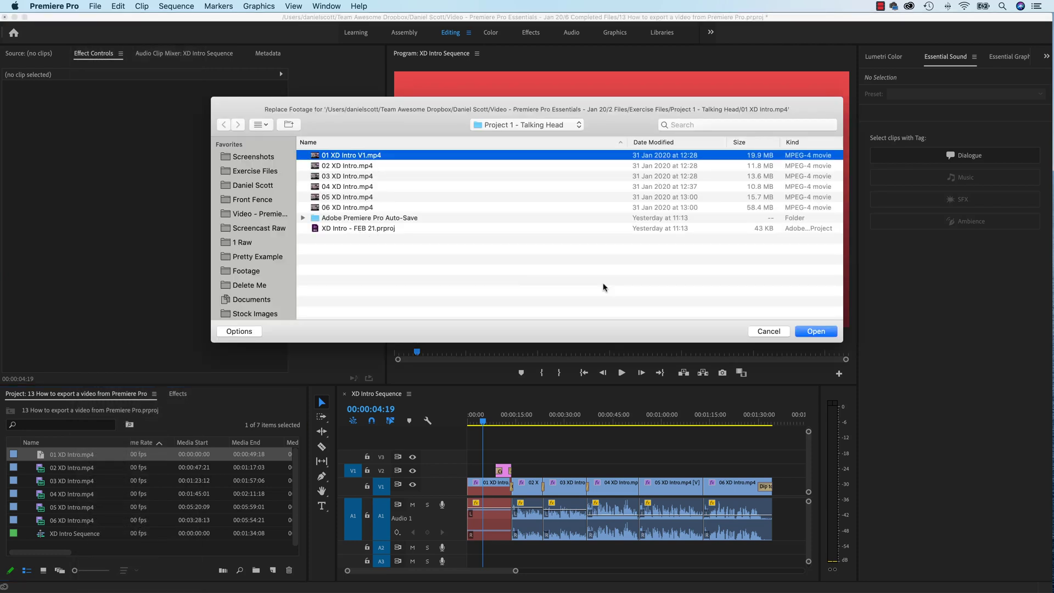
{"action": "left_click", "coordinate": [816, 332]}
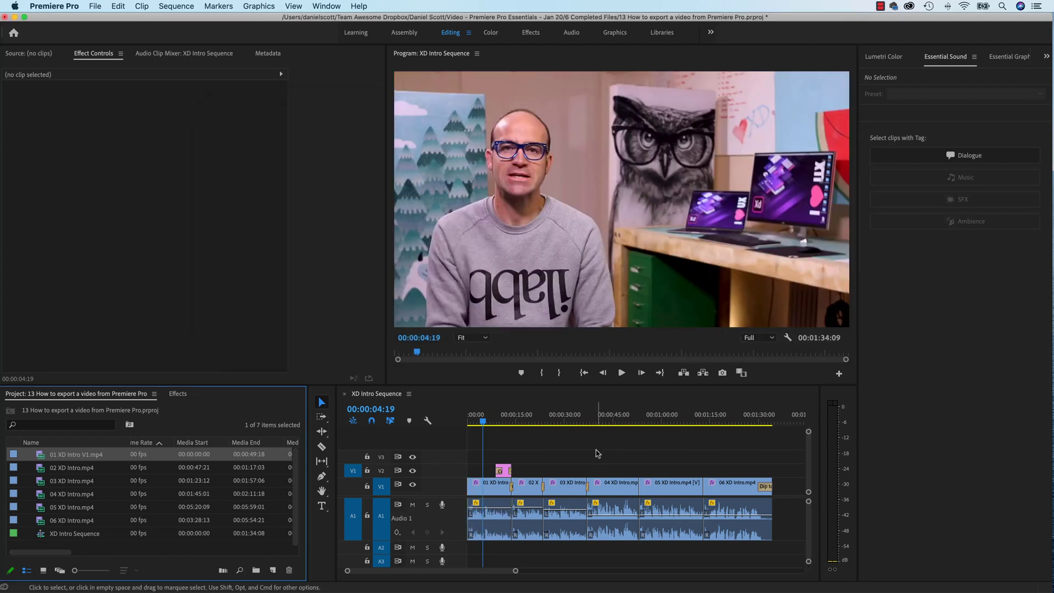
{"action": "left_click", "coordinate": [597, 453]}
{"action": "key", "text": "space"}
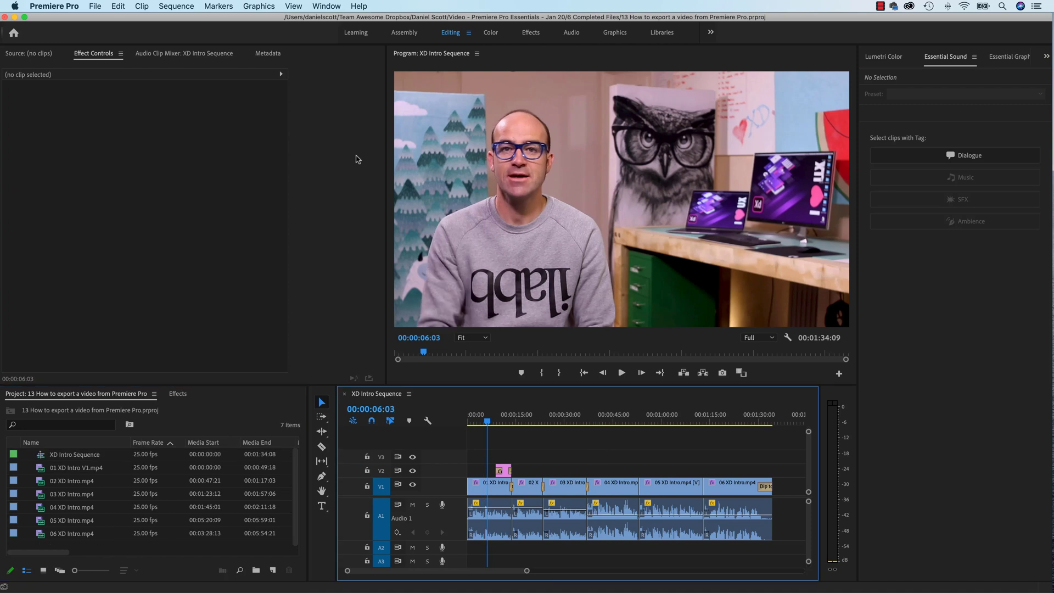
{"action": "key", "text": "super+alt+2"}
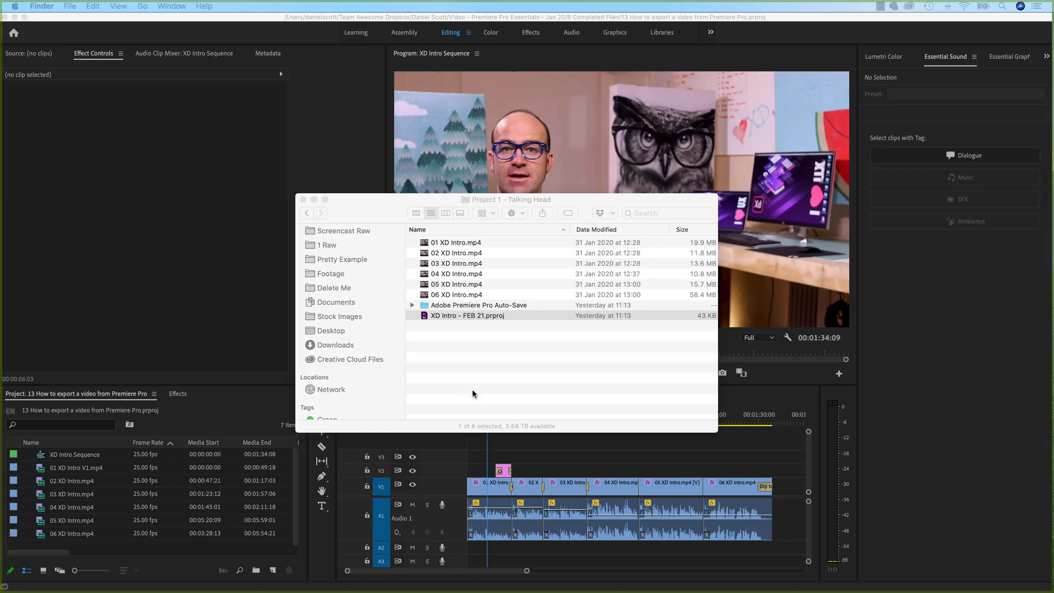
Create a new folder named Footage inside the Project 1 - Talking Head folder.
{"action": "left_click", "coordinate": [473, 346]}
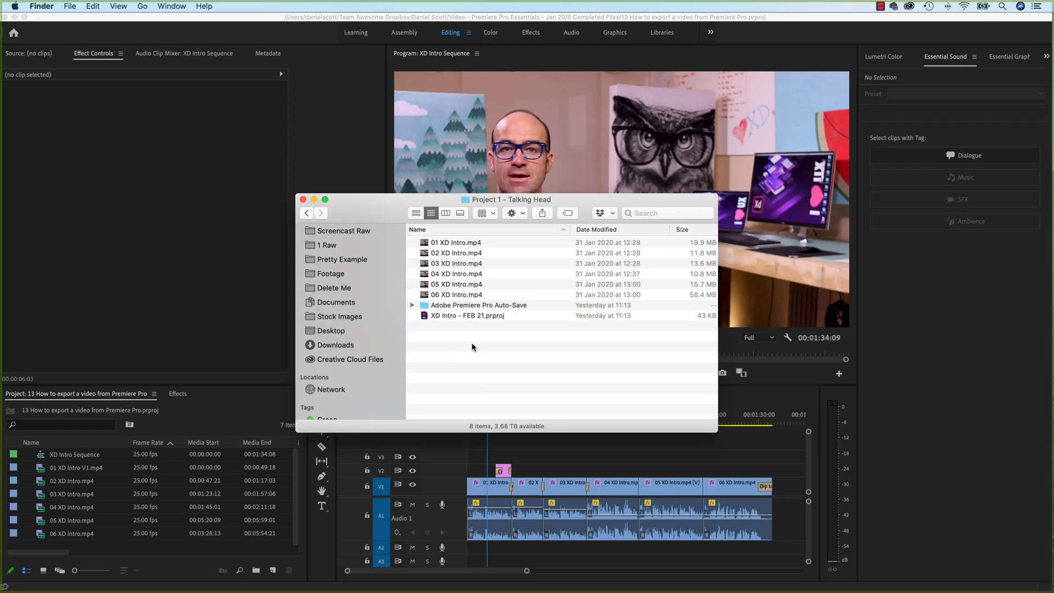
{"action": "key", "text": "super+shift+n"}
{"action": "type", "text": "Fo"}
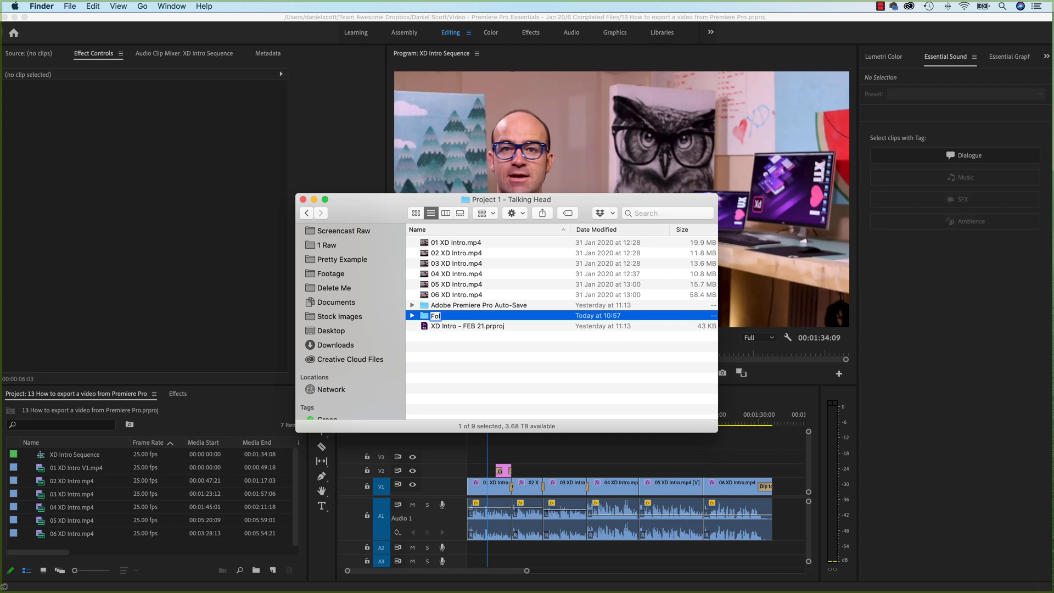
{"action": "type", "text": "otage"}
{"action": "key", "text": "Return"}
Move 01 XD Intro.mp4 into the Footage folder and return to Premiere Pro.
{"action": "left_click", "coordinate": [442, 243]}
{"action": "left_click_drag", "start_coordinate": [442, 243], "coordinate": [450, 317]}
{"action": "left_click", "coordinate": [455, 19]}
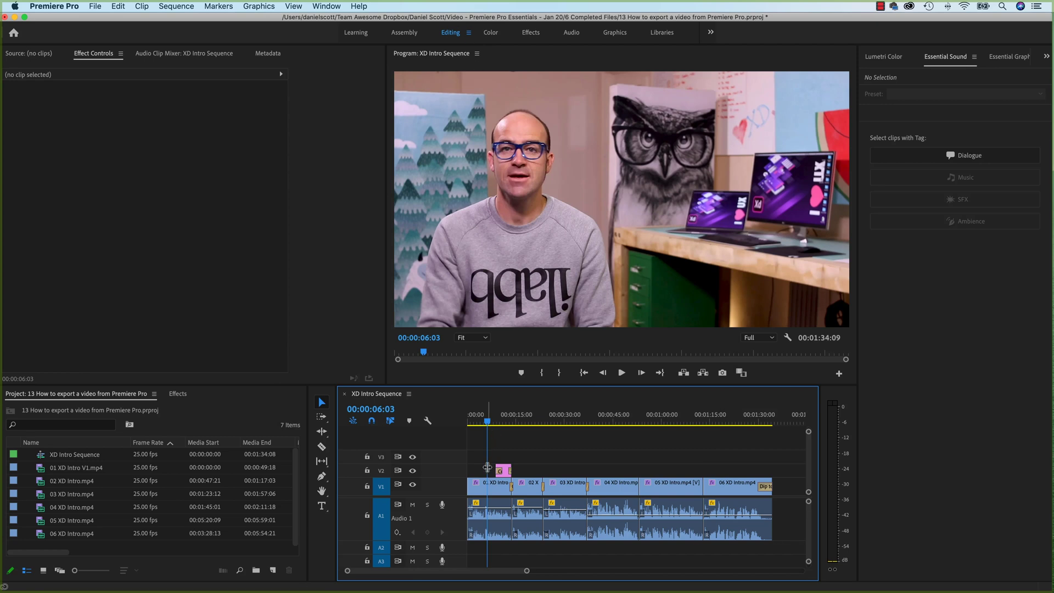
Undo the Footage move and put 01 XD Intro.mp4 on the Desktop so it goes offline.
{"action": "key", "text": "super+Tab"}
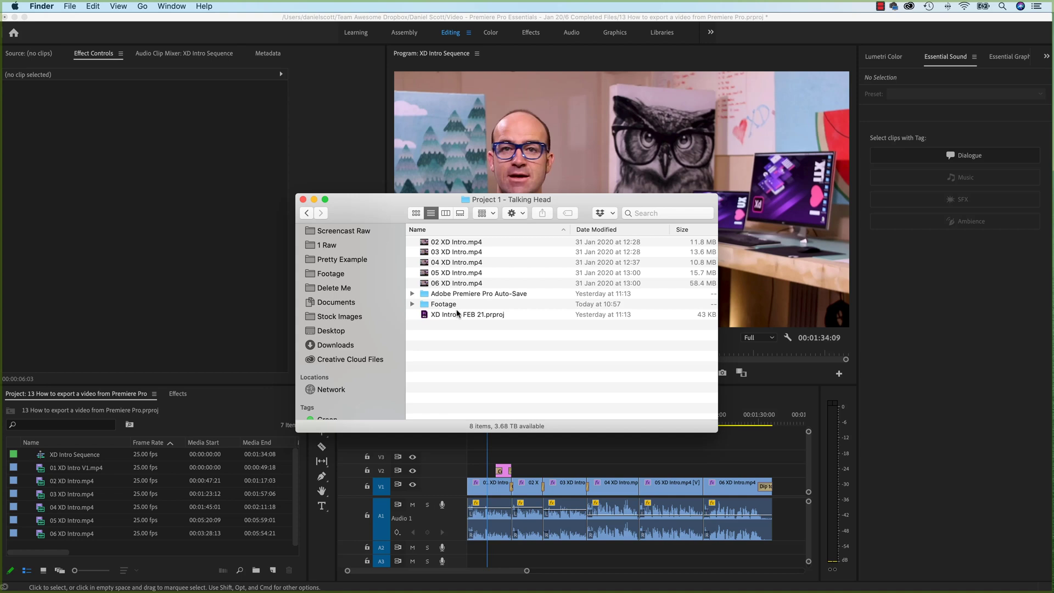
{"action": "left_click", "coordinate": [457, 318]}
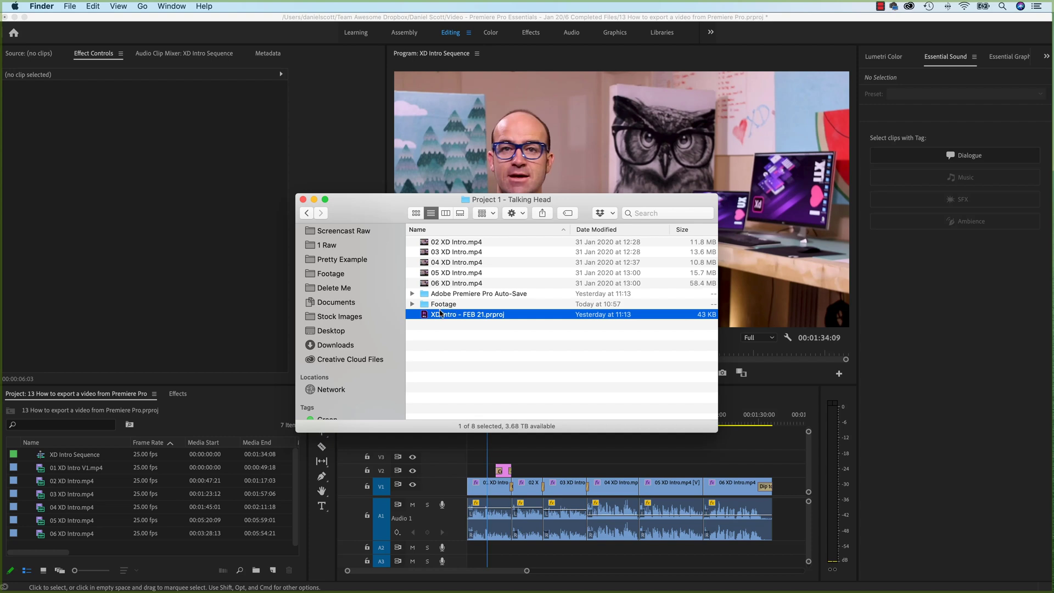
{"action": "key", "text": "super+z"}
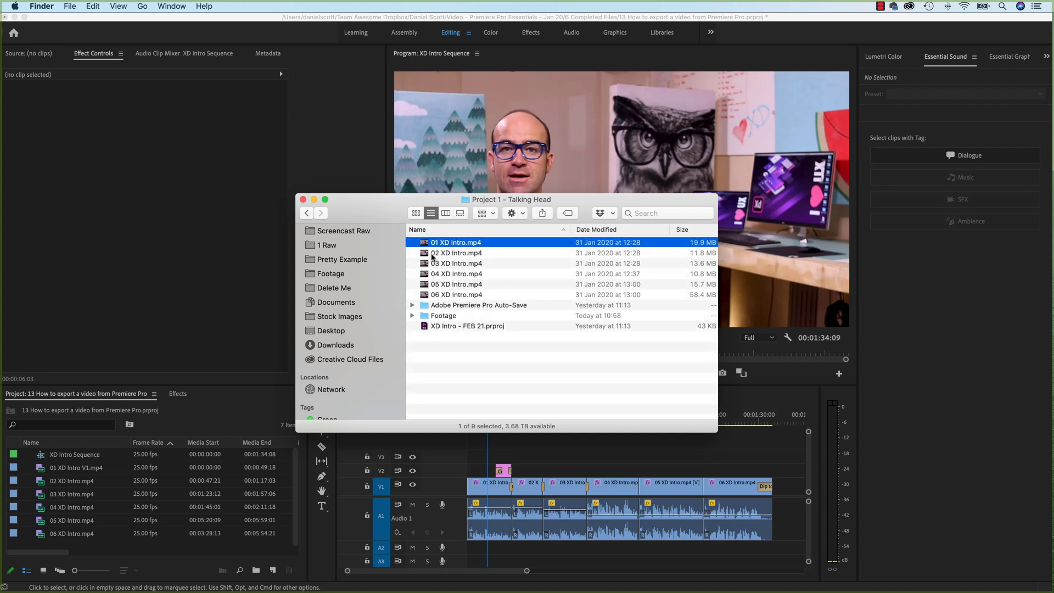
{"action": "left_click_drag", "start_coordinate": [458, 244], "coordinate": [351, 332]}
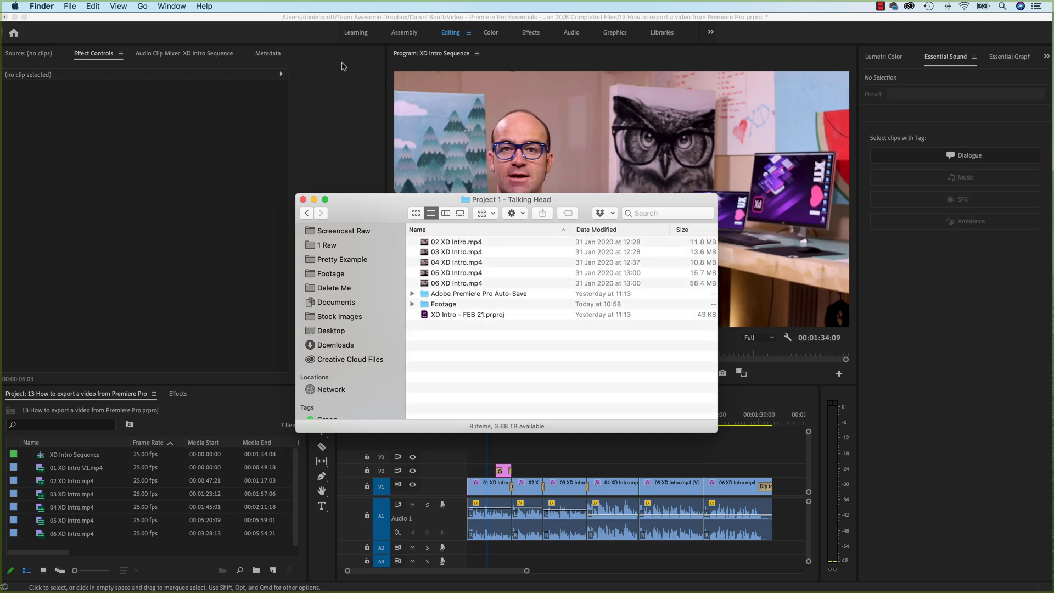
{"action": "left_click", "coordinate": [354, 15]}
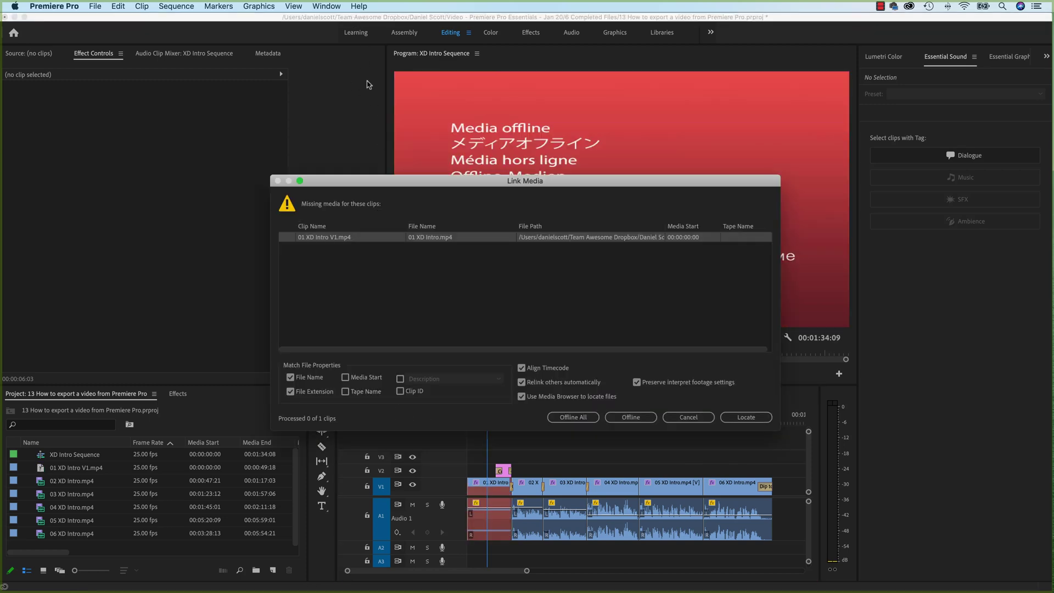
{"action": "mouse_move", "coordinate": [616, 180]}
{"action": "left_mouse_down"}
{"action": "mouse_move", "coordinate": [583, 411]}
{"action": "mouse_move", "coordinate": [611, 193]}
{"action": "left_mouse_up"}
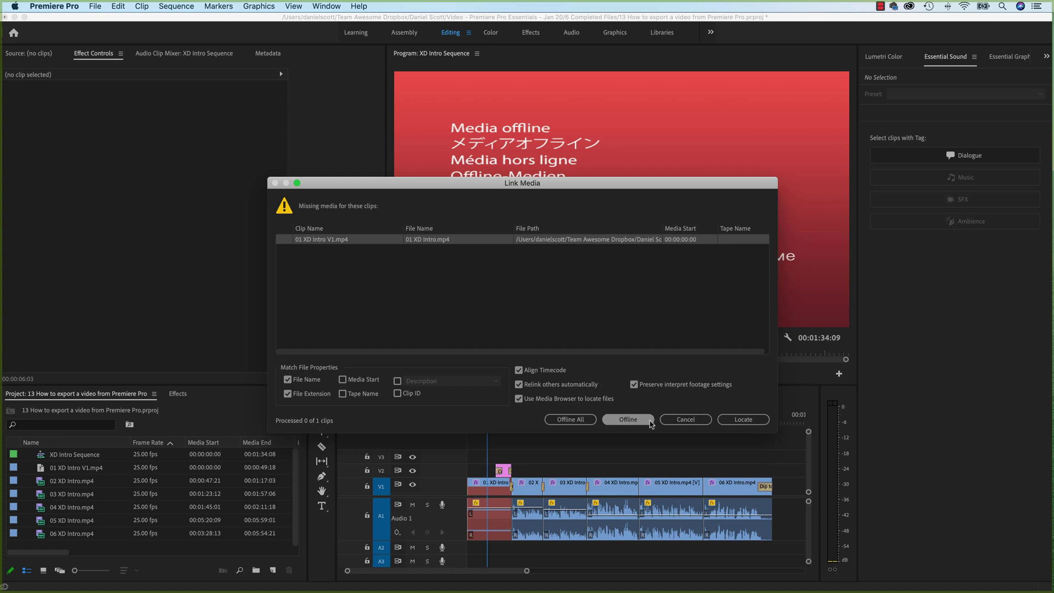
Leave 01 offline, then move 02–06 XD Intro.mp4 out of the Talking Head folder.
{"action": "left_click", "coordinate": [689, 420]}
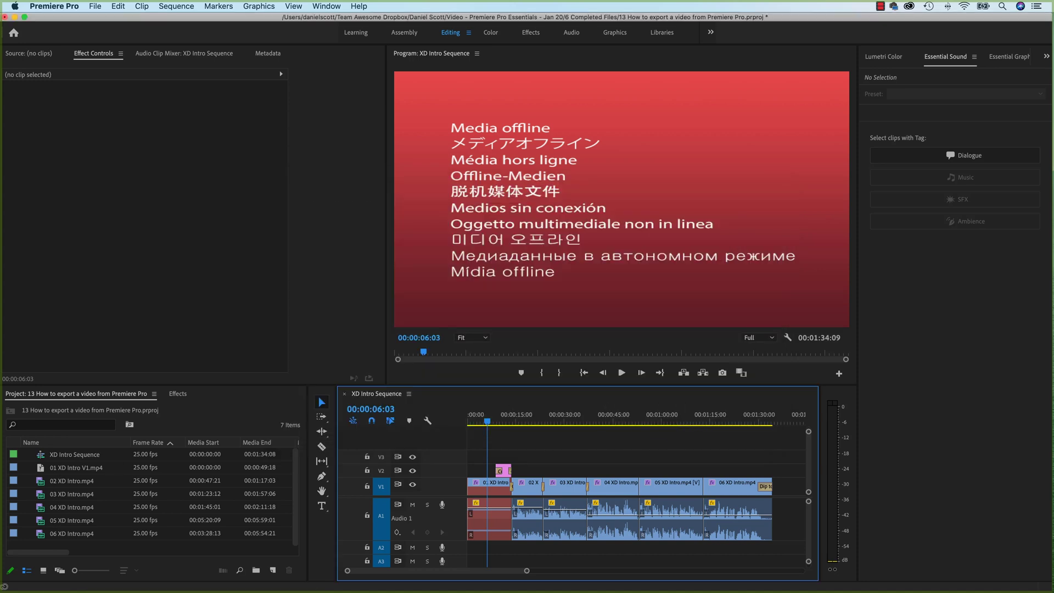
{"action": "key", "text": "super+Tab"}
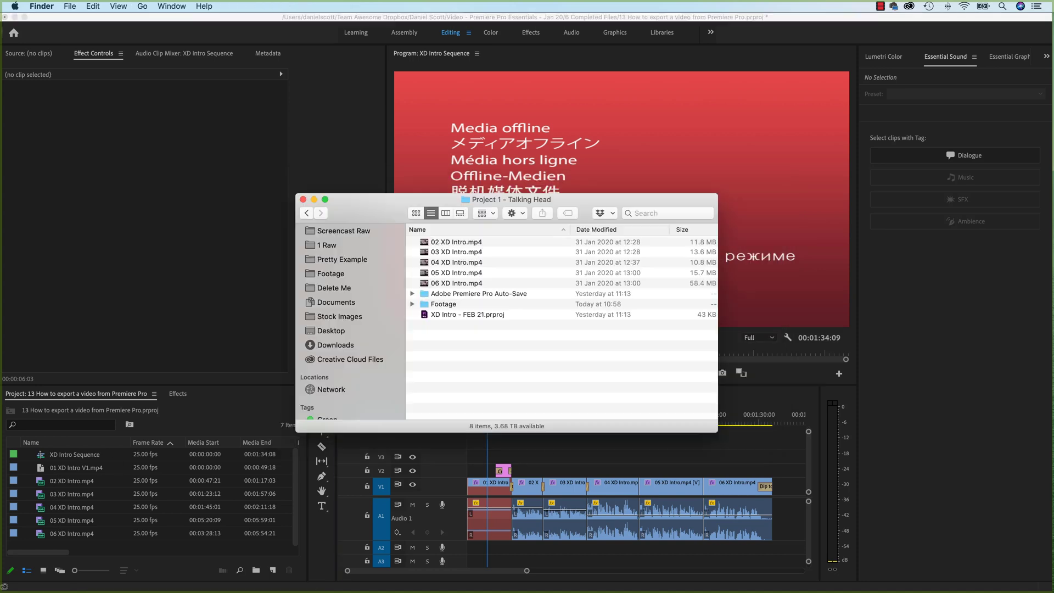
{"action": "left_click", "coordinate": [467, 283]}
{"action": "left_click", "coordinate": [471, 283]}
{"action": "left_click", "coordinate": [469, 242], "text": "shift"}
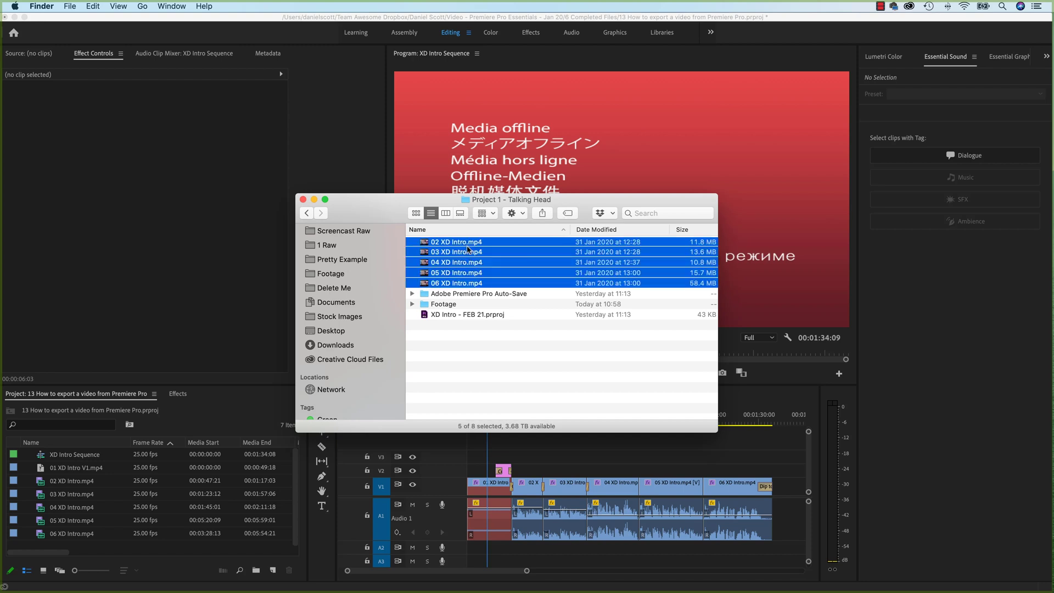
{"action": "left_click_drag", "start_coordinate": [470, 245], "coordinate": [340, 332]}
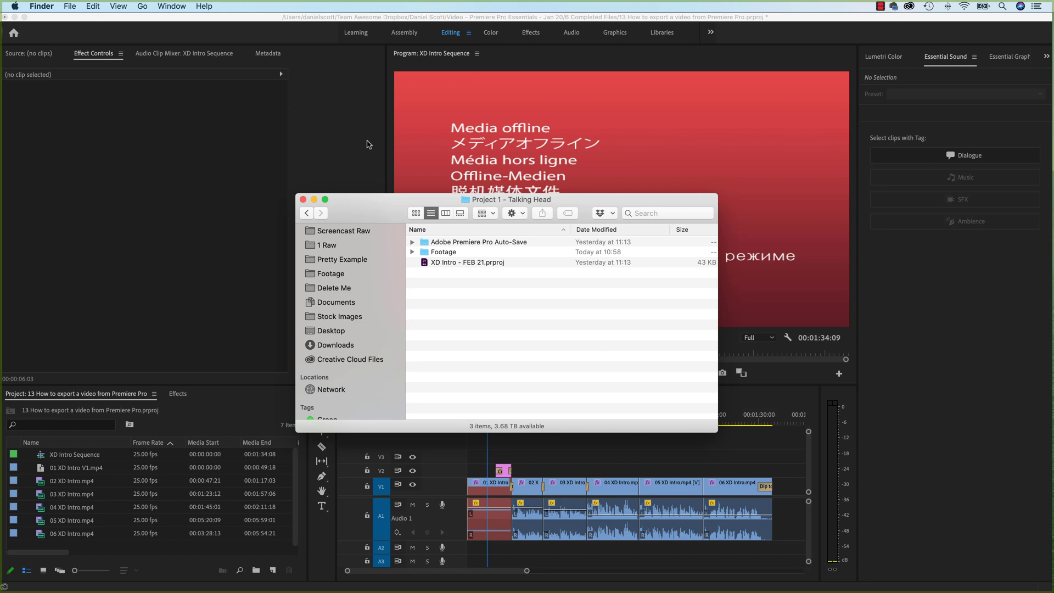
{"action": "left_click", "coordinate": [371, 30]}
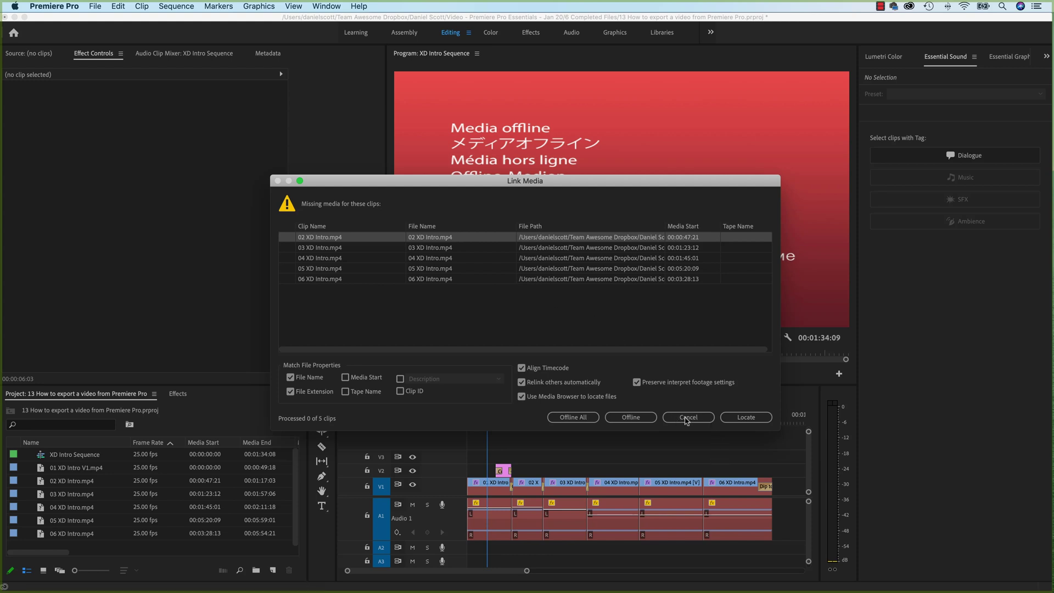
Dismiss Link Media and undo the move, returning clips 02–06 XD Intro.mp4 to their folder.
{"action": "left_click", "coordinate": [688, 420]}
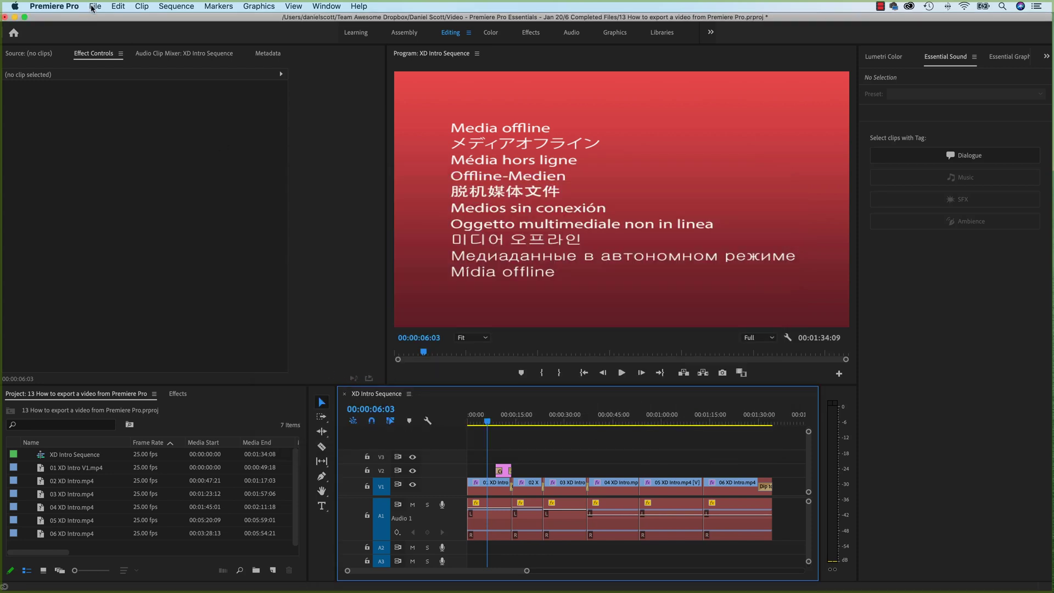
{"action": "key", "text": "super+Tab"}
{"action": "key", "text": "super+v"}
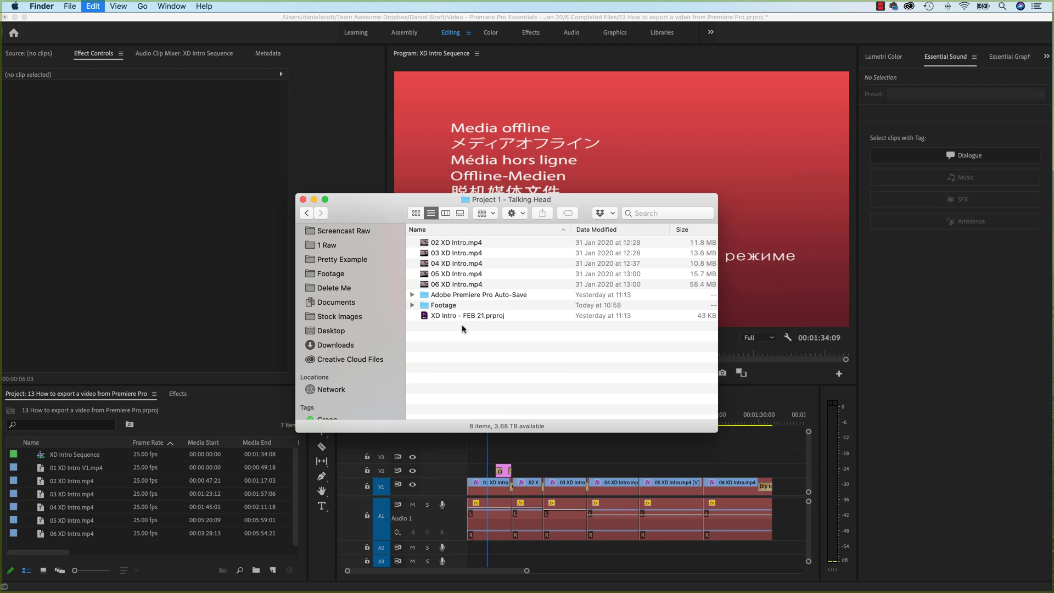
{"action": "left_click", "coordinate": [412, 305]}
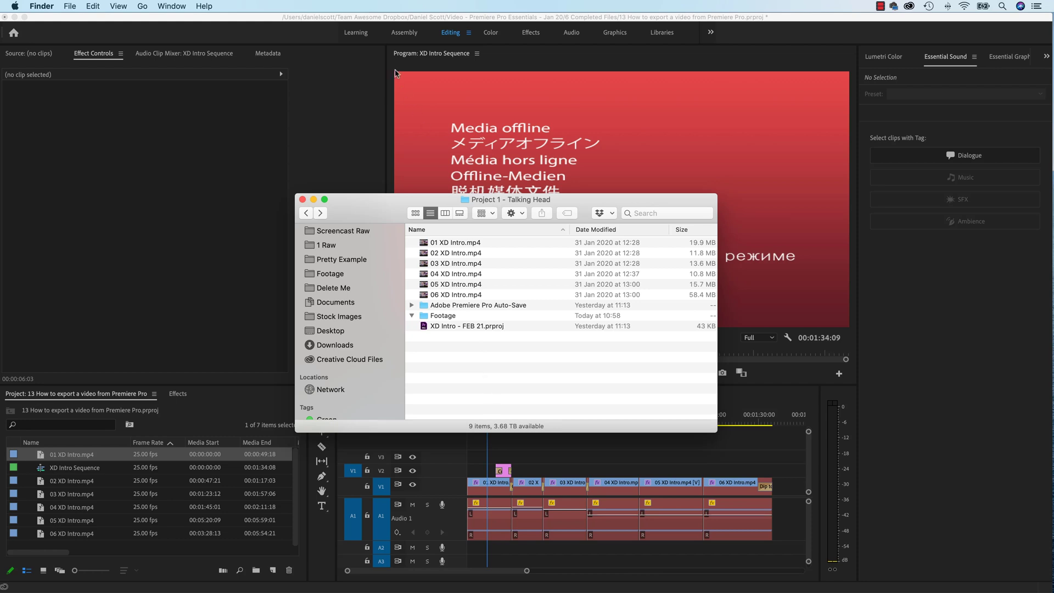
{"action": "left_click", "coordinate": [368, 24]}
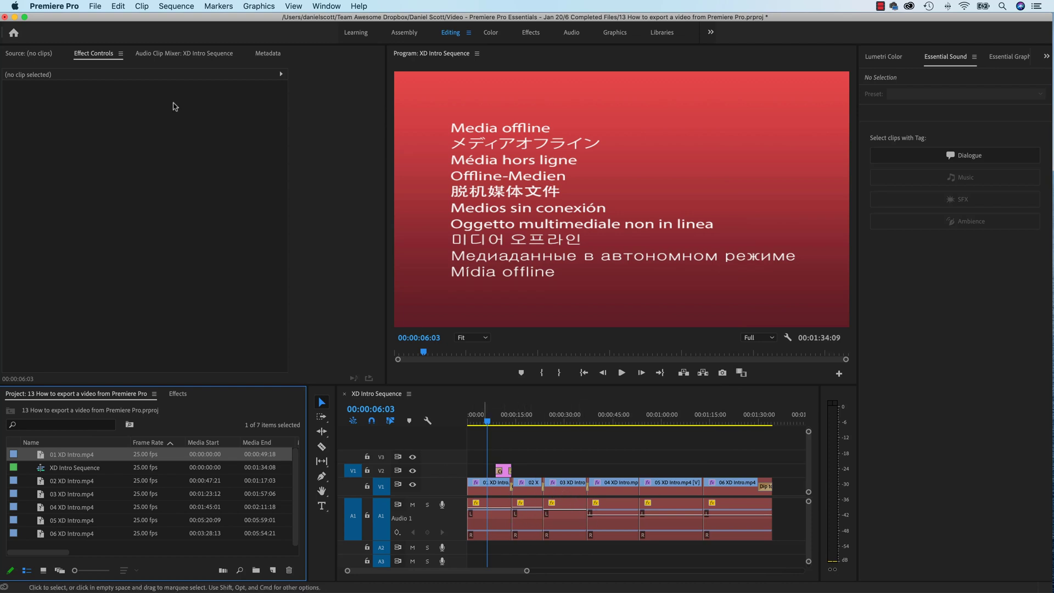
Close the current project, saving changes.
{"action": "left_click", "coordinate": [95, 6]}
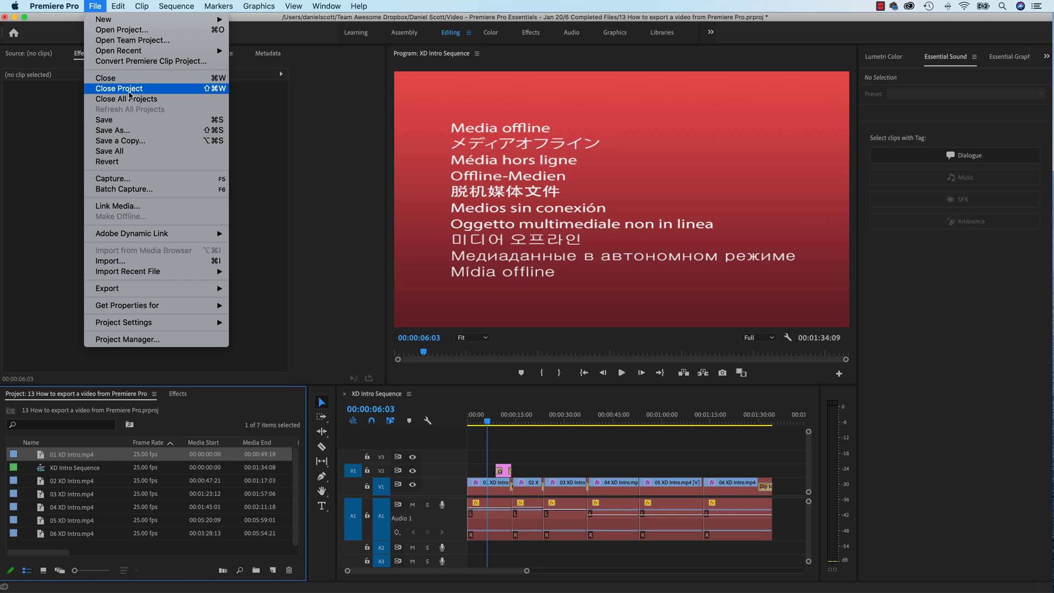
{"action": "left_click", "coordinate": [118, 90]}
{"action": "left_click", "coordinate": [632, 323]}
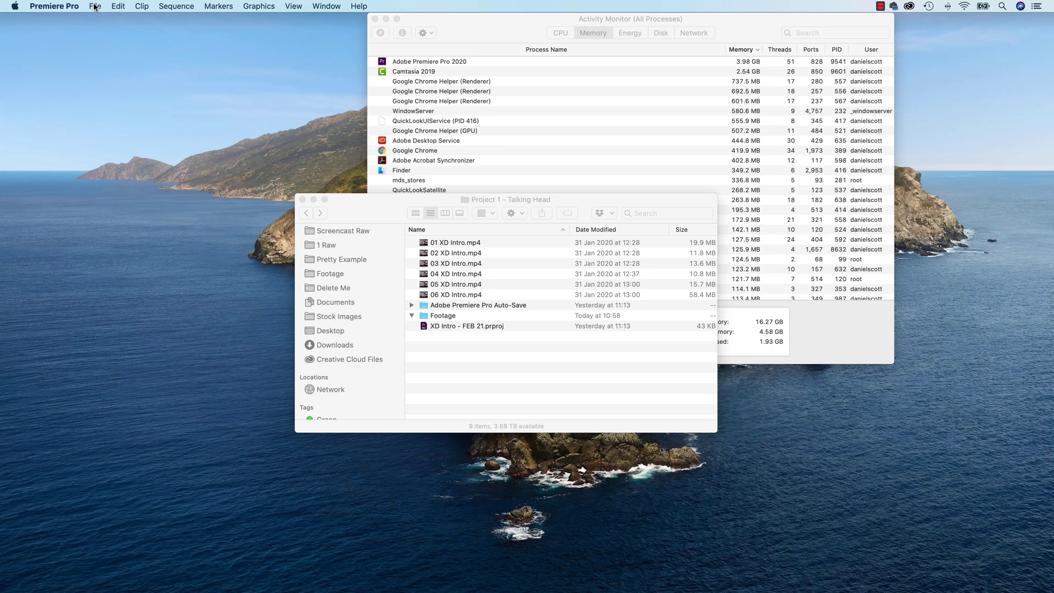
Reopen the recent project 13 How to export a video from Premiere Pro.
{"action": "left_click", "coordinate": [95, 6]}
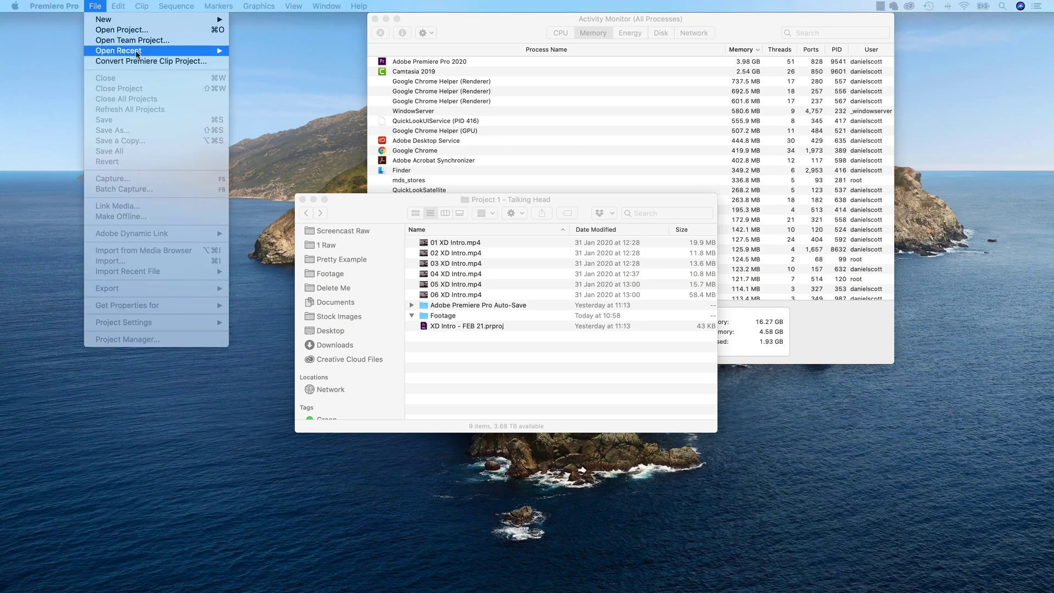
{"action": "mouse_move", "coordinate": [138, 55]}
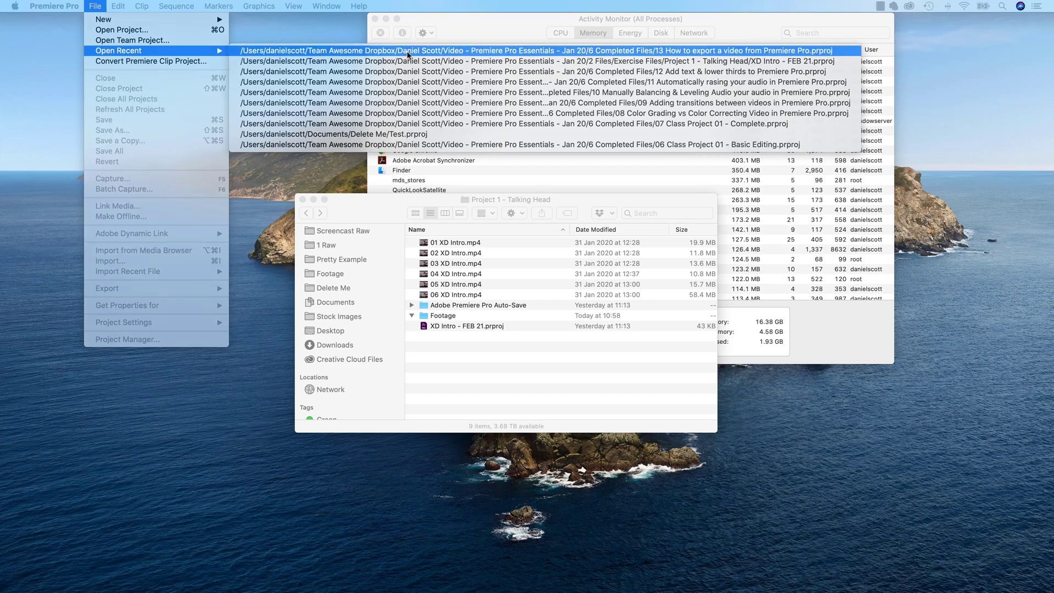
{"action": "left_click", "coordinate": [413, 64]}
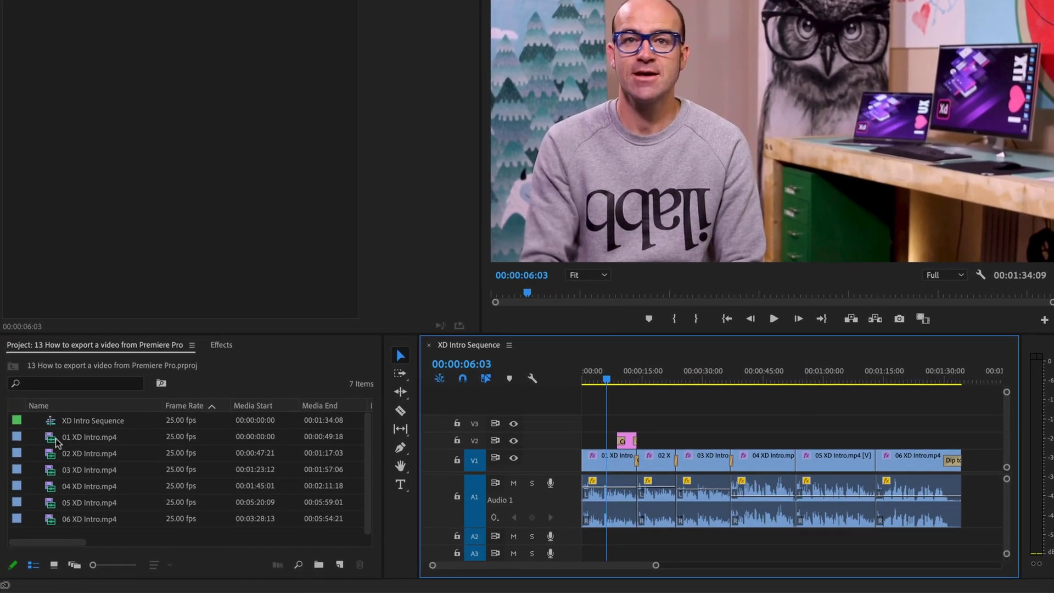
Move 01 XD Intro.mp4 to the Desktop and leave the clip offline in Premiere.
{"action": "left_click", "coordinate": [69, 470]}
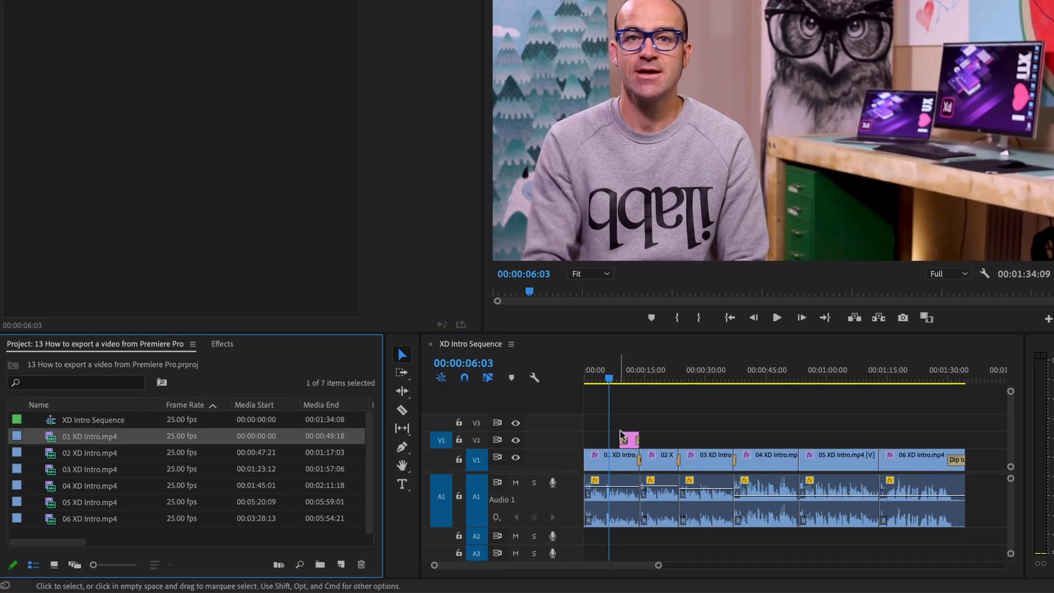
{"action": "key", "text": "super+Tab"}
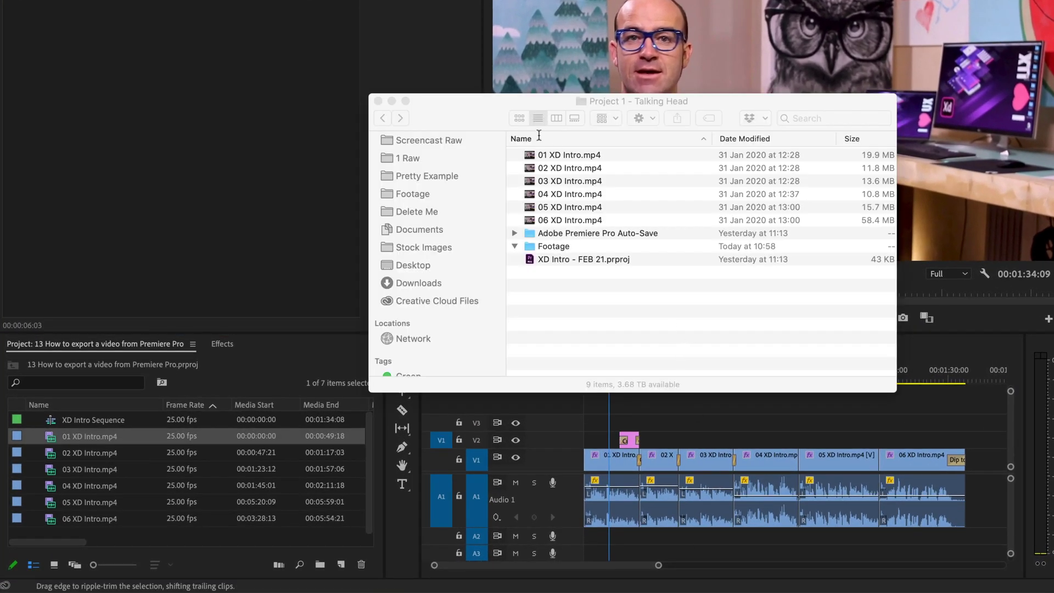
{"action": "left_click_drag", "start_coordinate": [559, 154], "coordinate": [413, 265]}
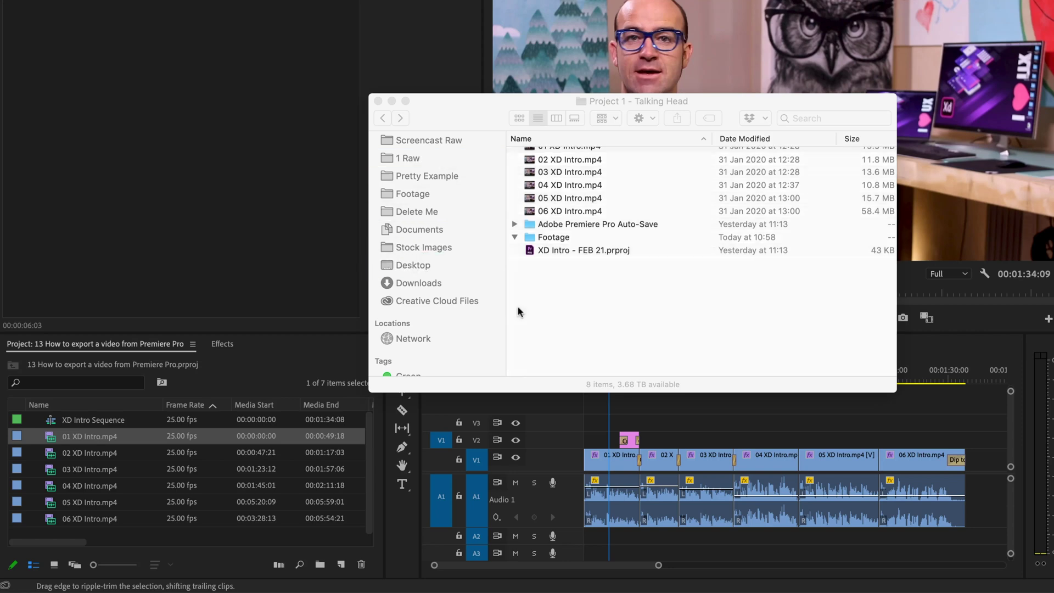
{"action": "left_click", "coordinate": [707, 407]}
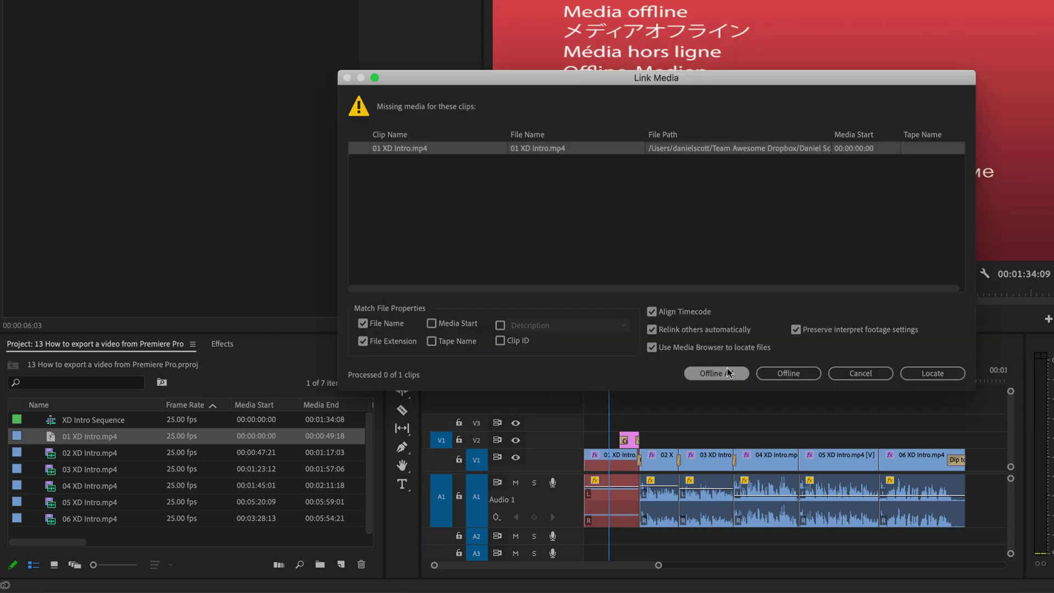
{"action": "left_click", "coordinate": [716, 373]}
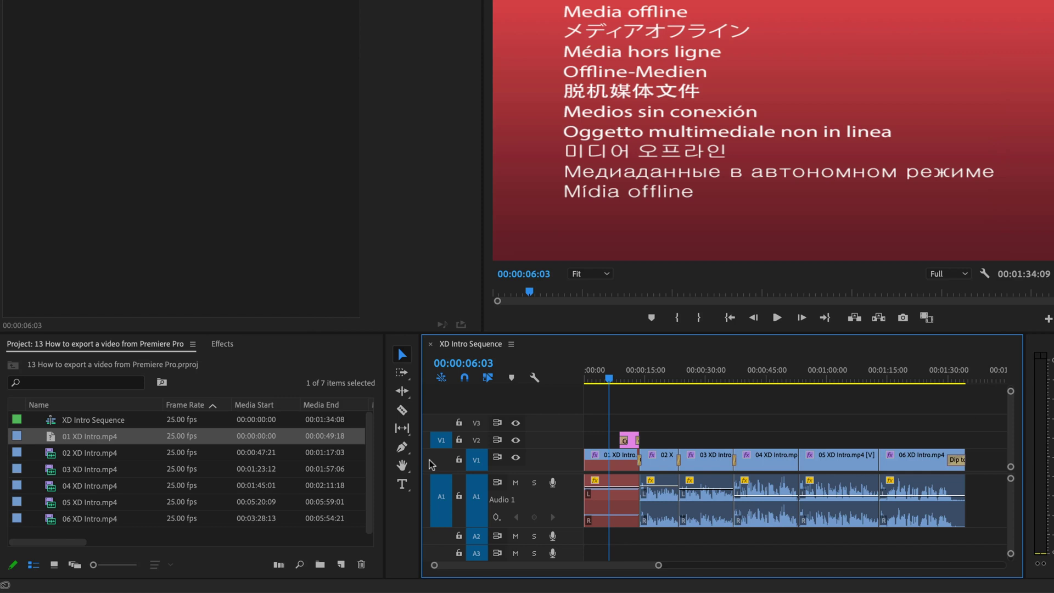
Try Replace Footage on 01 XD Intro.mp4, abandon it, and open Link Media instead.
{"action": "right_click", "coordinate": [77, 437]}
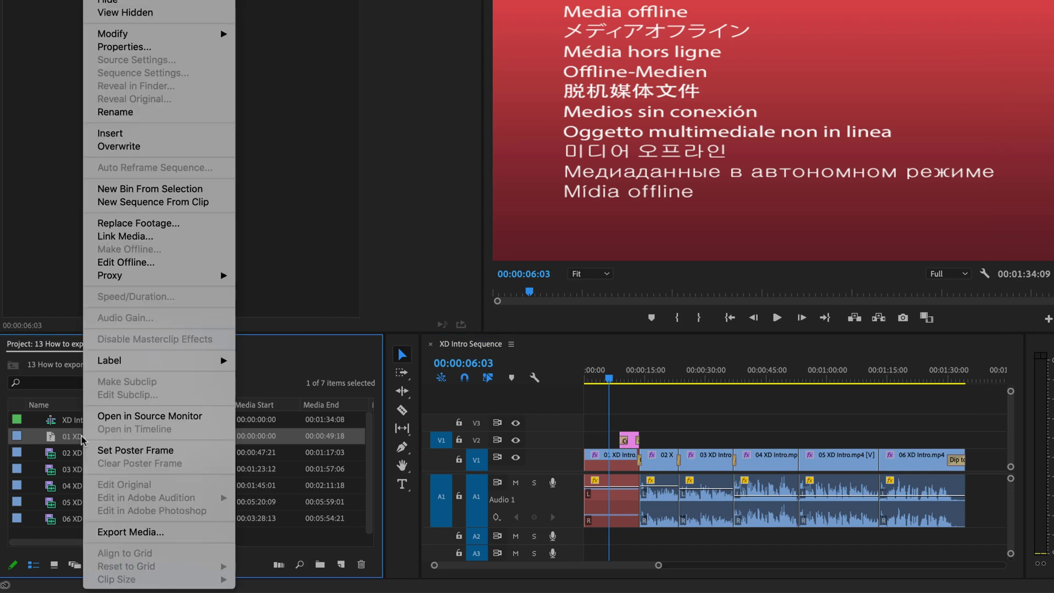
{"action": "left_click", "coordinate": [124, 224]}
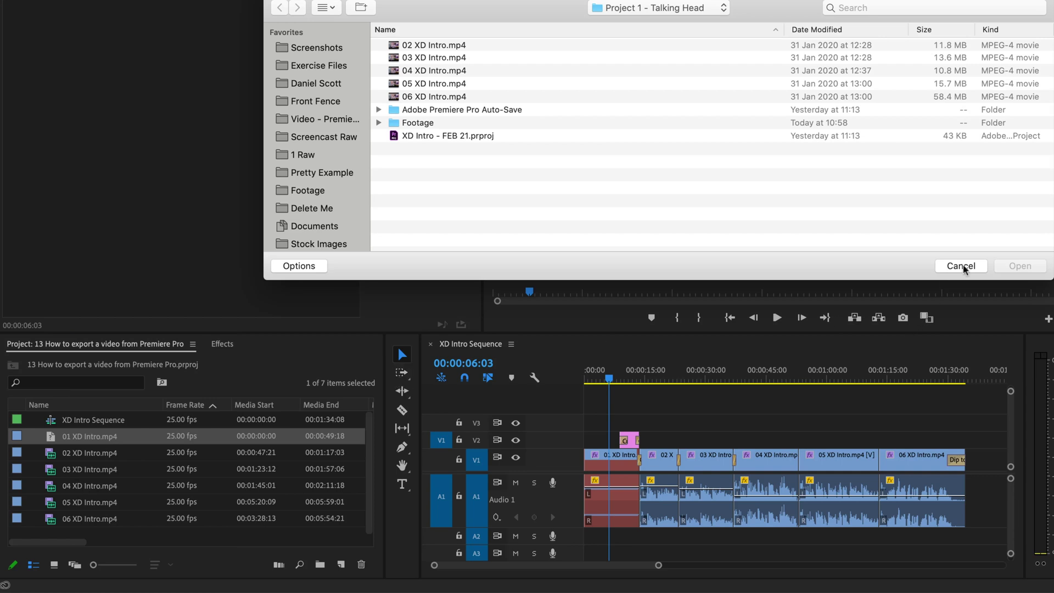
{"action": "left_click", "coordinate": [953, 199]}
{"action": "right_click", "coordinate": [84, 437]}
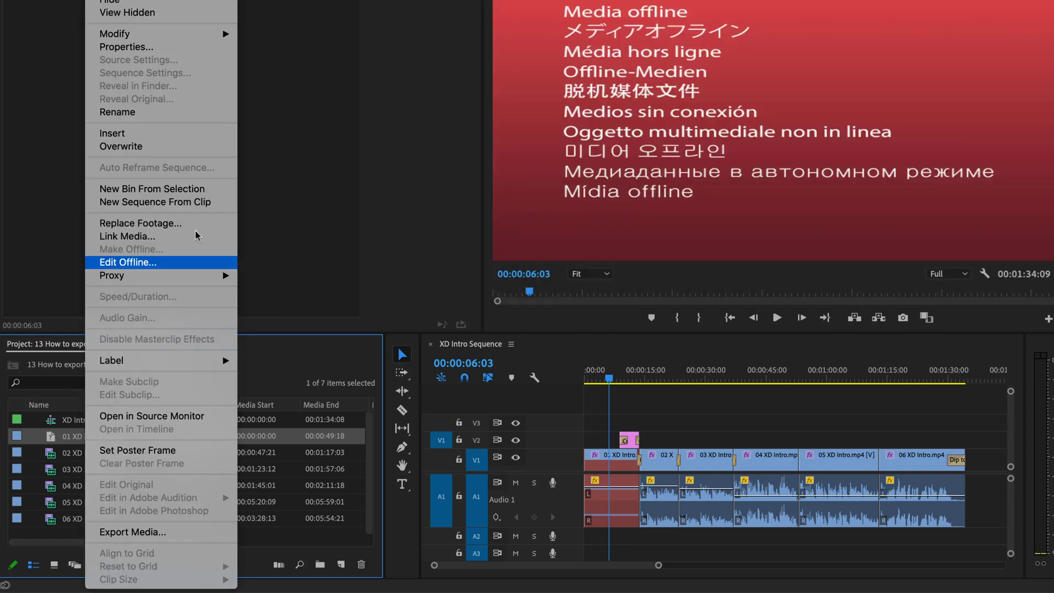
{"action": "left_click", "coordinate": [174, 237]}
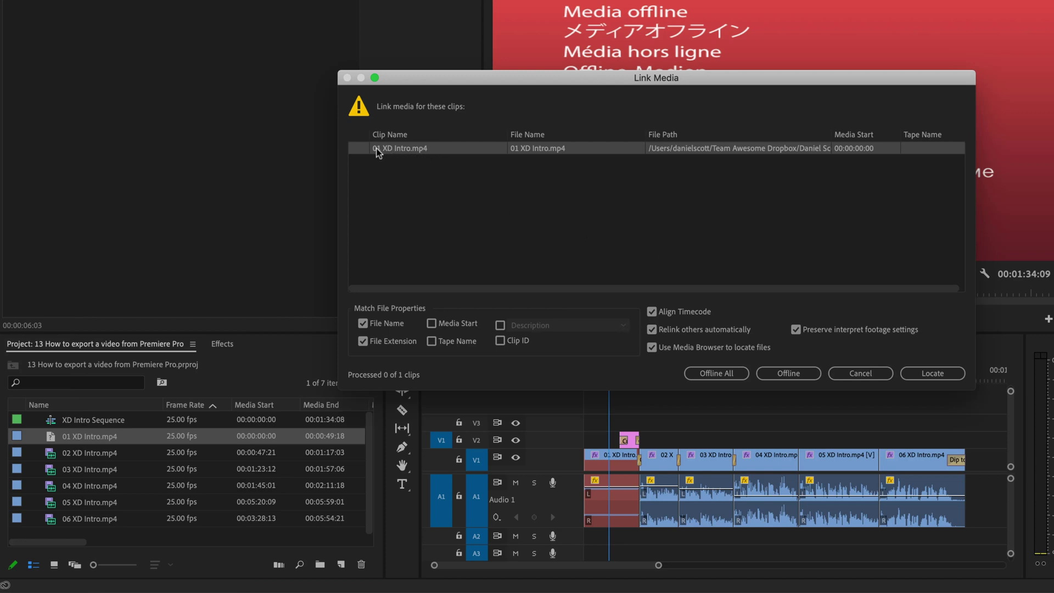
Open the Locate file browser and widen the folder tree to read full names.
{"action": "left_click", "coordinate": [936, 375]}
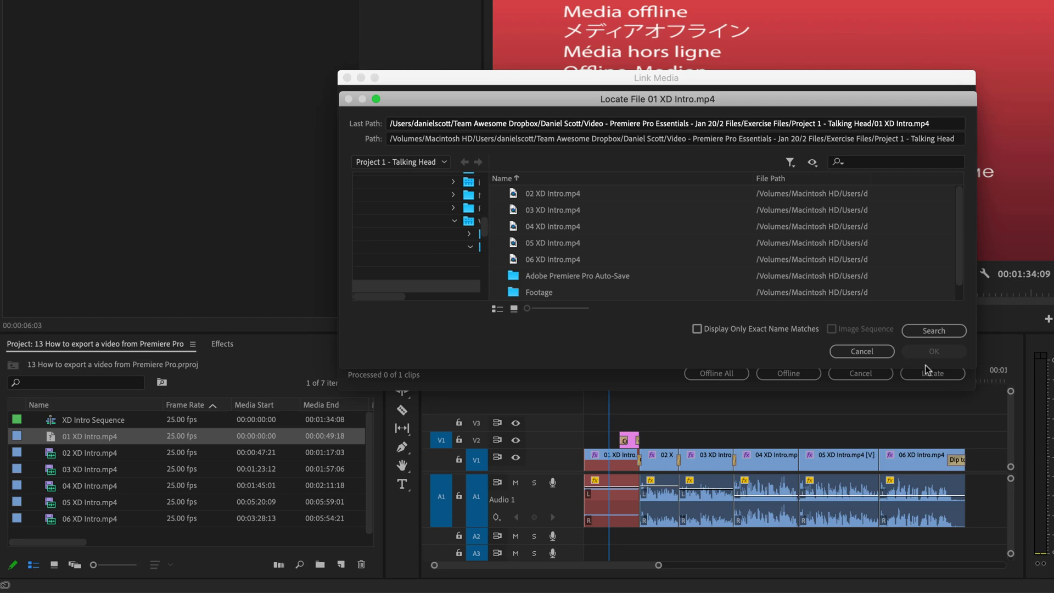
{"action": "left_click_drag", "start_coordinate": [491, 253], "coordinate": [606, 261]}
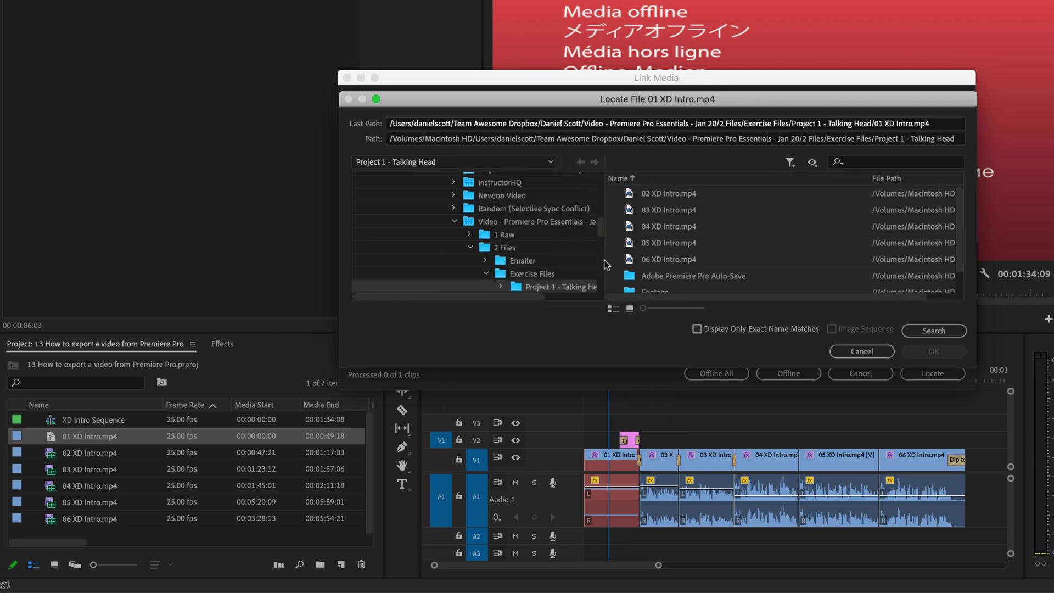
{"action": "scroll", "coordinate": [542, 256], "scroll_direction": "up", "scroll_amount": 5}
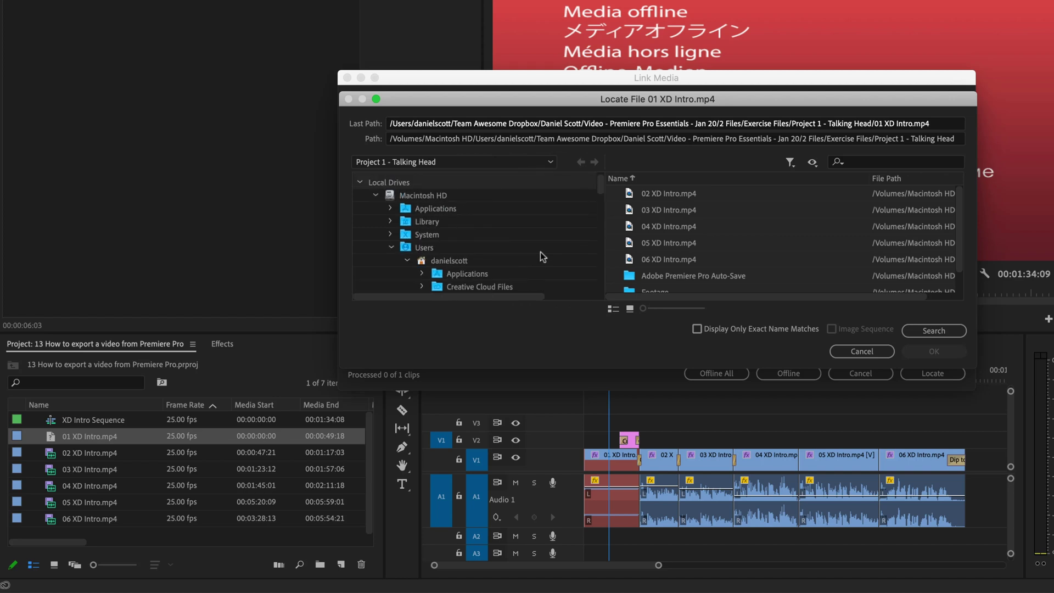
{"action": "scroll", "coordinate": [548, 258], "scroll_direction": "up", "scroll_amount": 5}
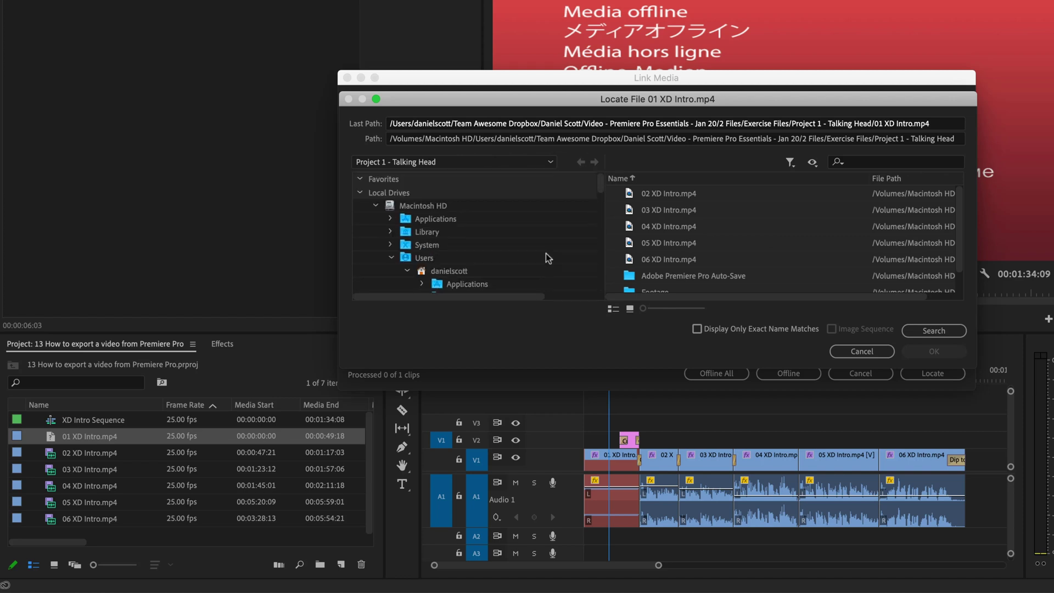
{"action": "left_click", "coordinate": [629, 311]}
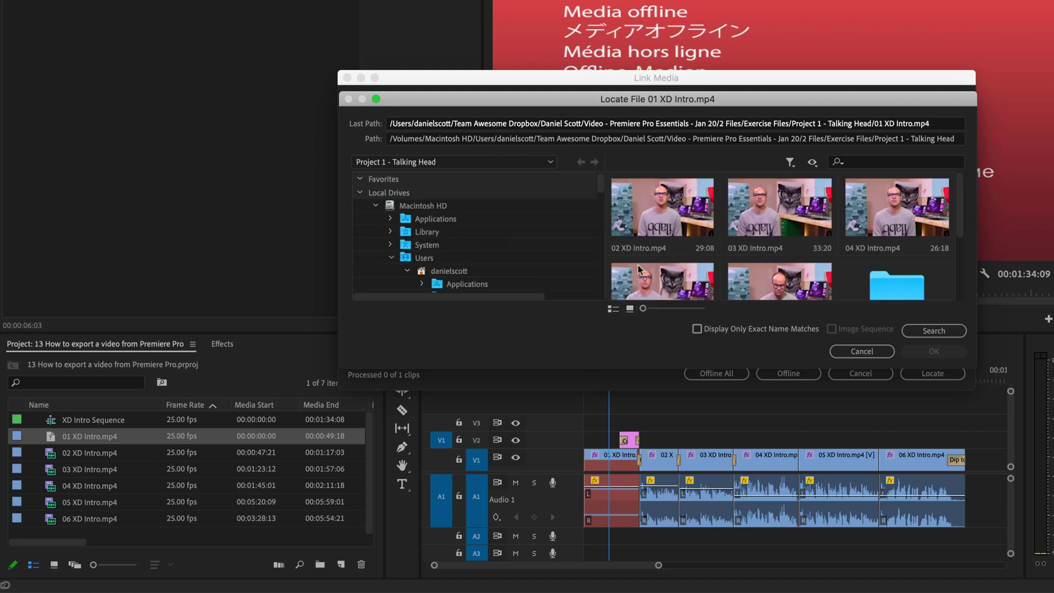
{"action": "left_click", "coordinate": [613, 311]}
{"action": "scroll", "coordinate": [448, 263], "scroll_direction": "down", "scroll_amount": 4}
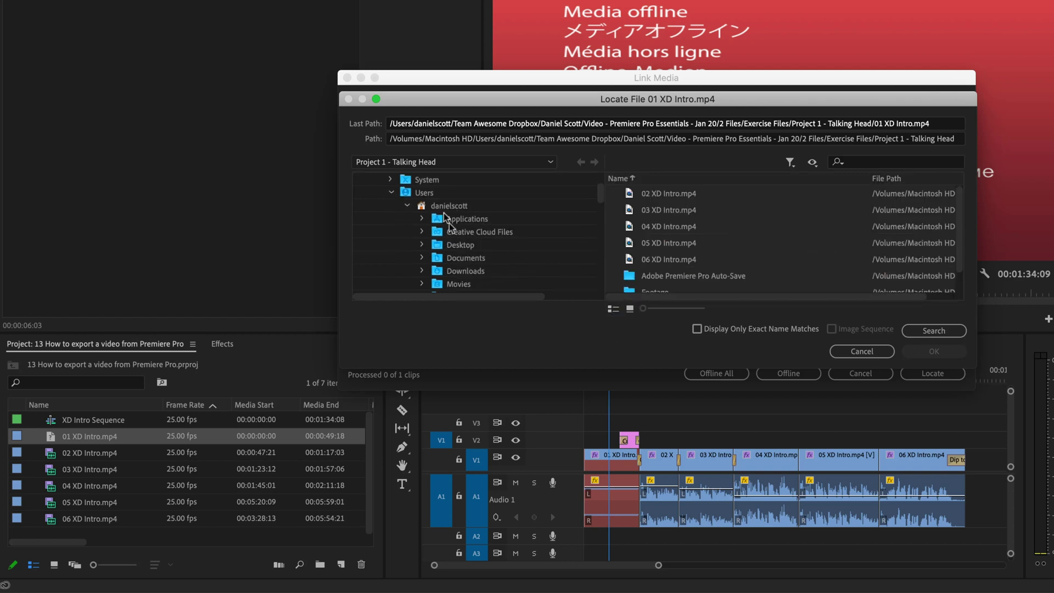
Search the home folder for exact name matches of 01 XD Intro.mp4.
{"action": "left_click", "coordinate": [439, 207]}
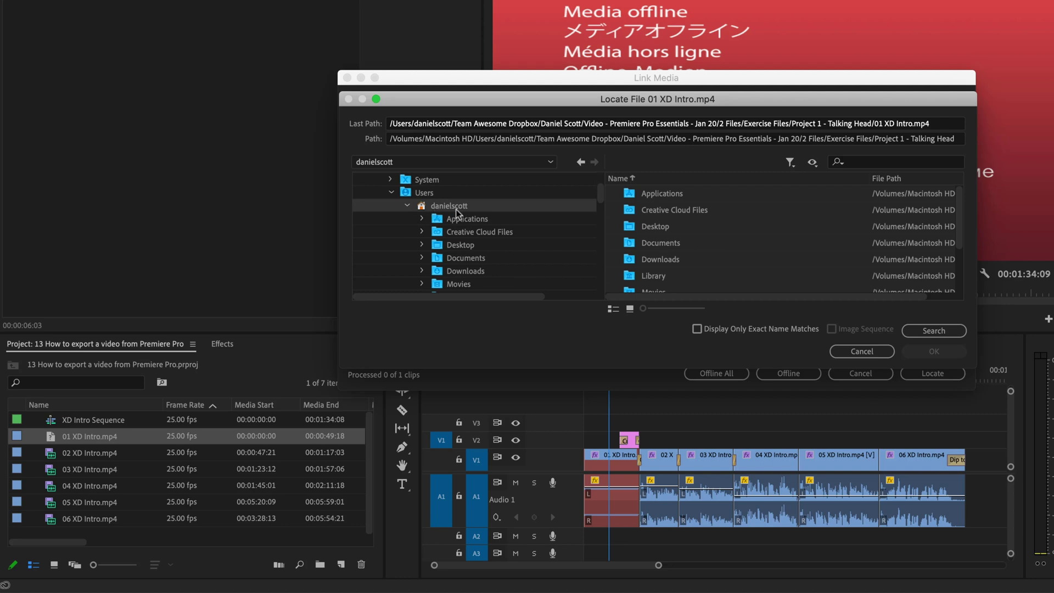
{"action": "left_click", "coordinate": [746, 333]}
{"action": "left_click", "coordinate": [931, 332]}
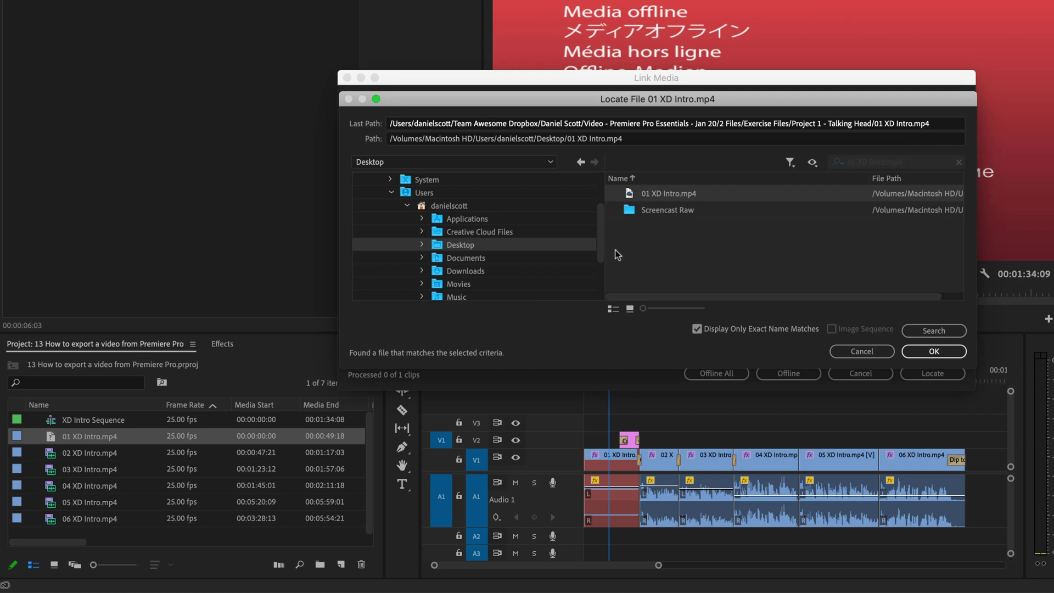
{"action": "left_click", "coordinate": [928, 355]}
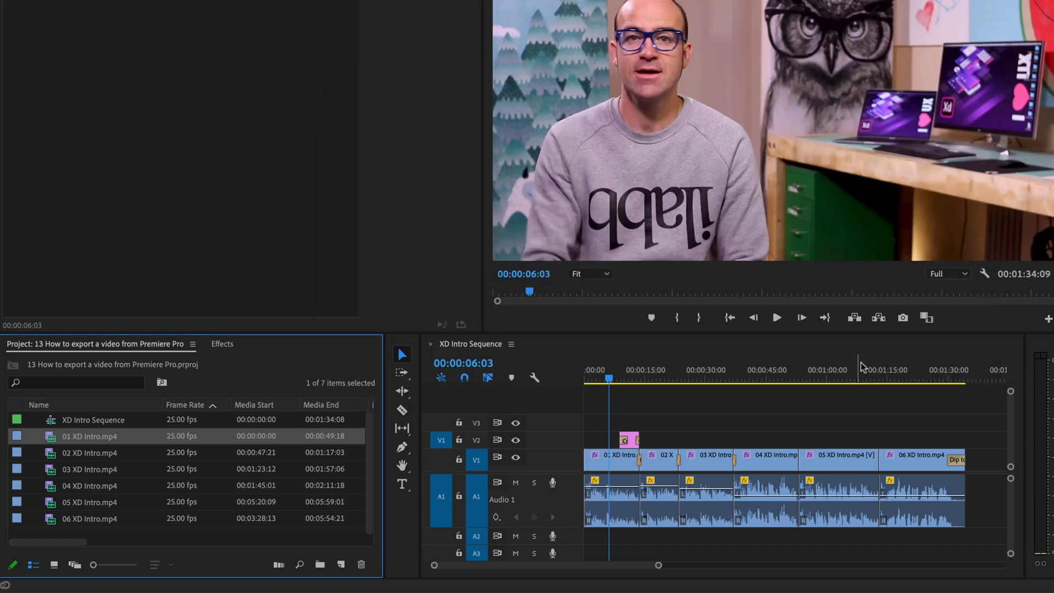